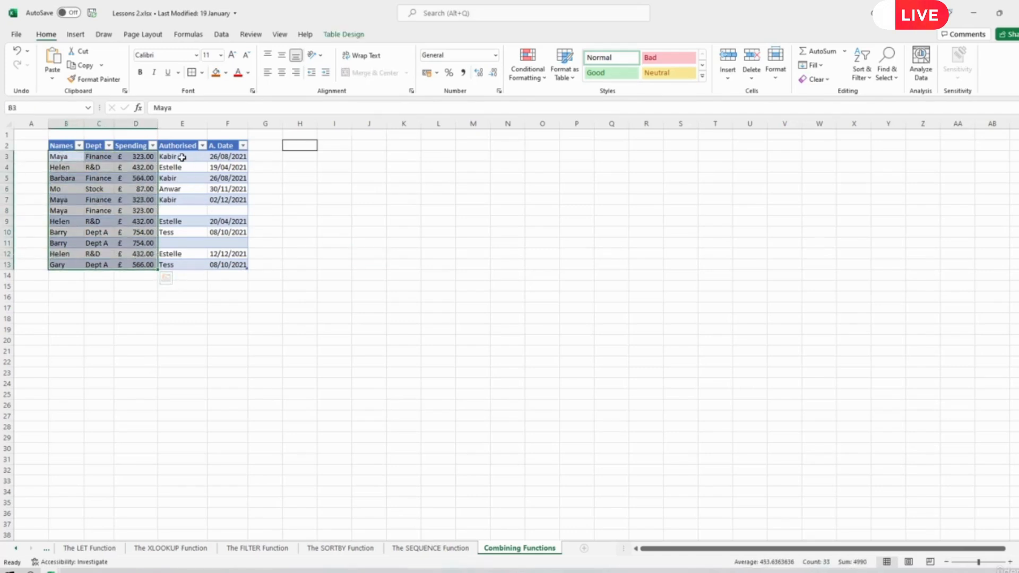
Enter Finance in cell H2 as the department criterion beside the spending table
drag(176, 156, 175, 262)
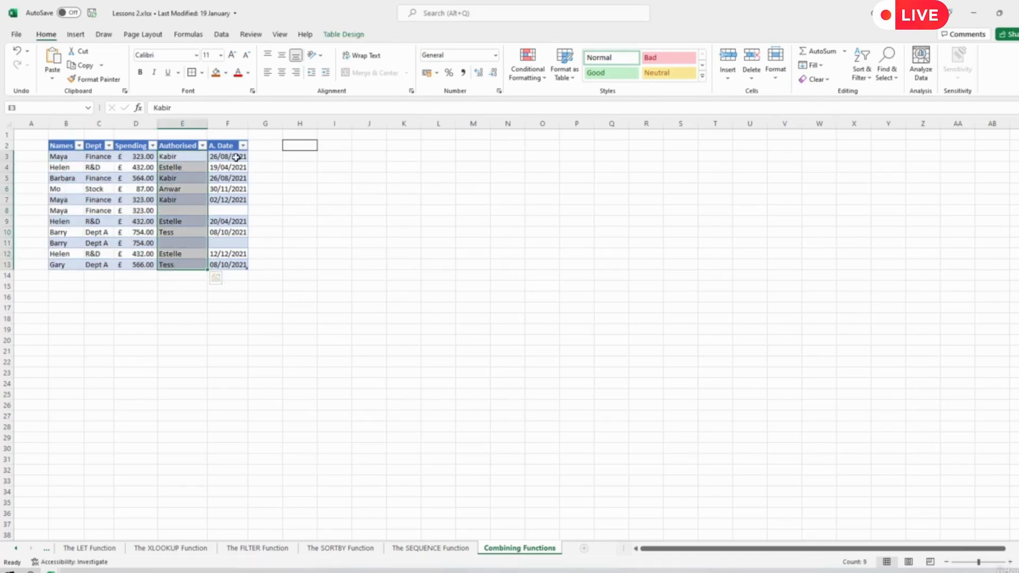
drag(228, 156, 227, 265)
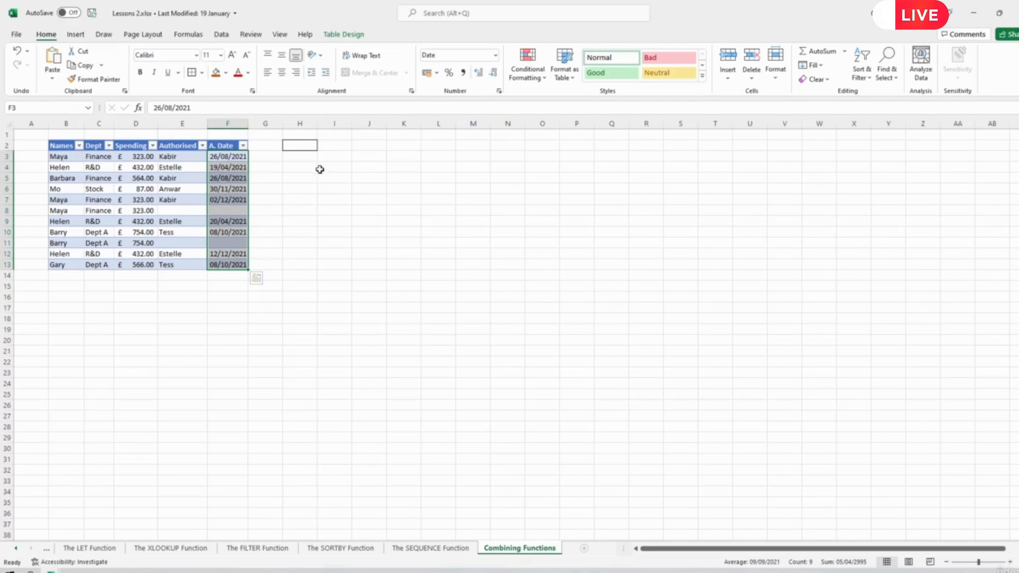
click(302, 147)
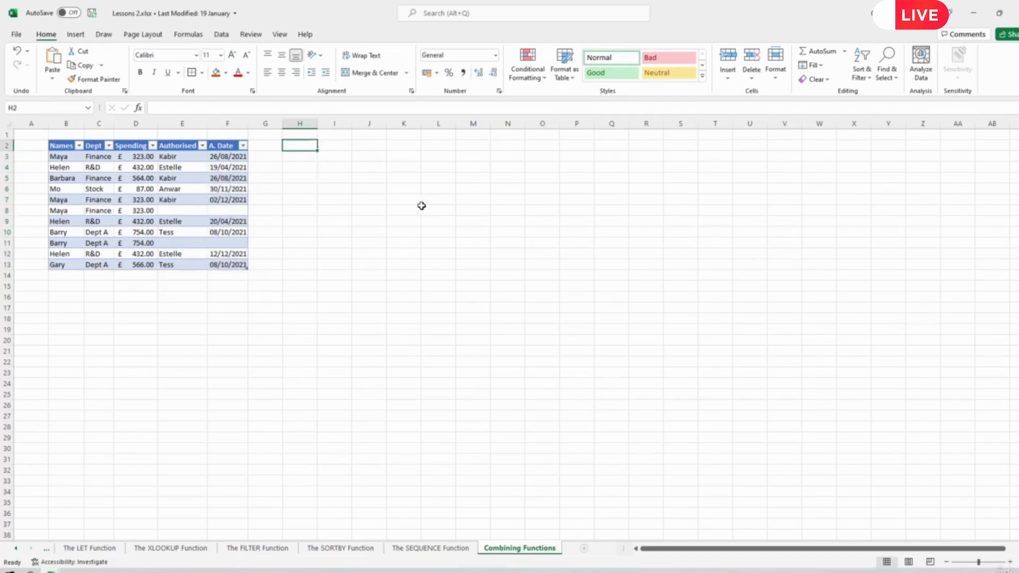
text(Finance)
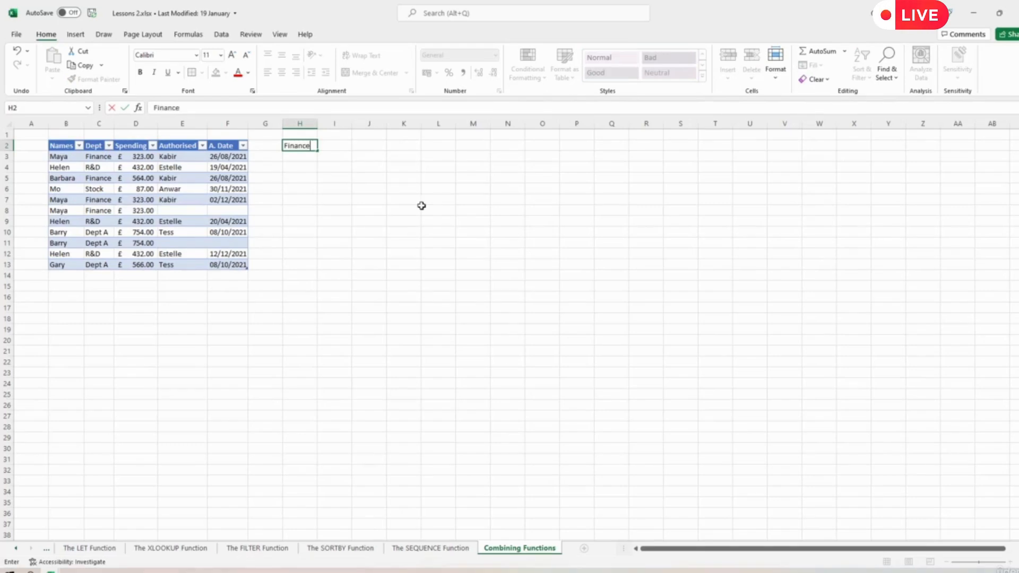
key(Return)
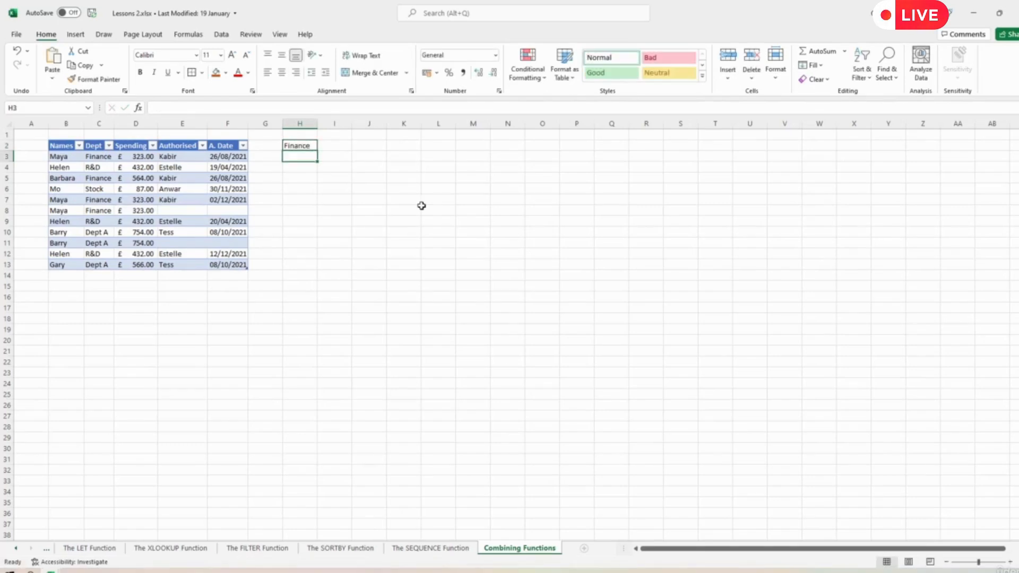
Start a FILTER formula in cell J3 with the whole spending table as its array
click(363, 157)
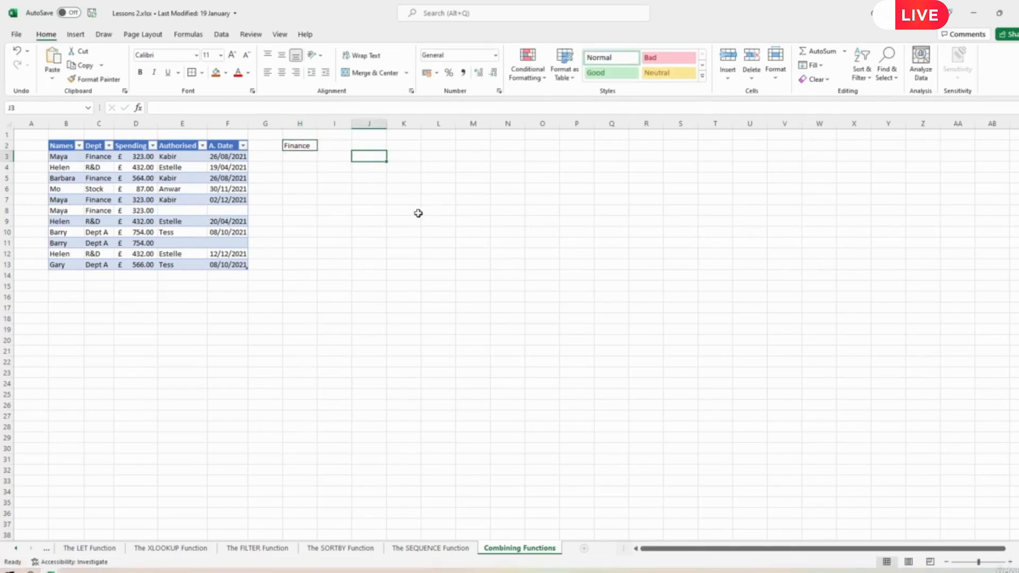
text(=)
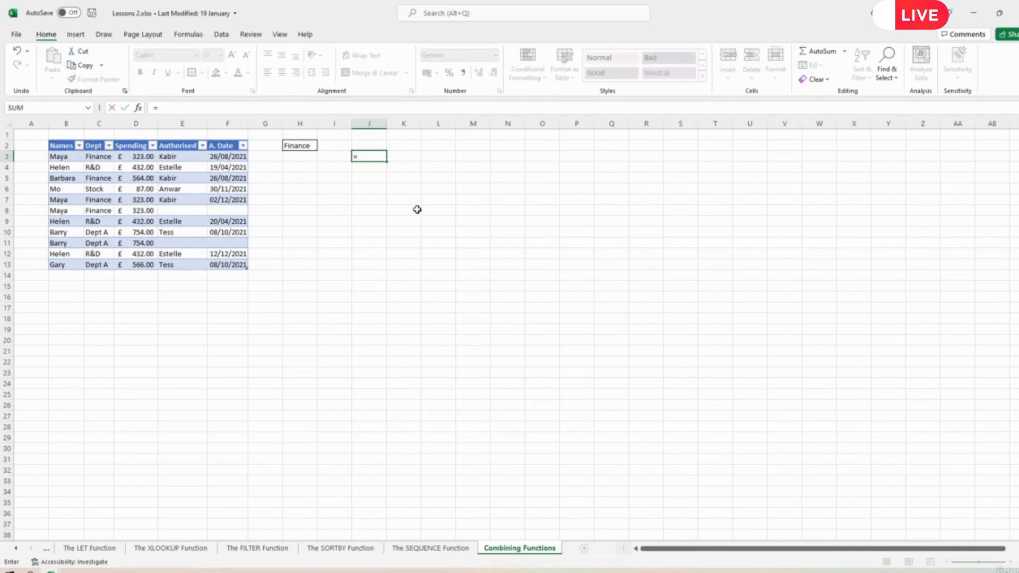
text(filter)
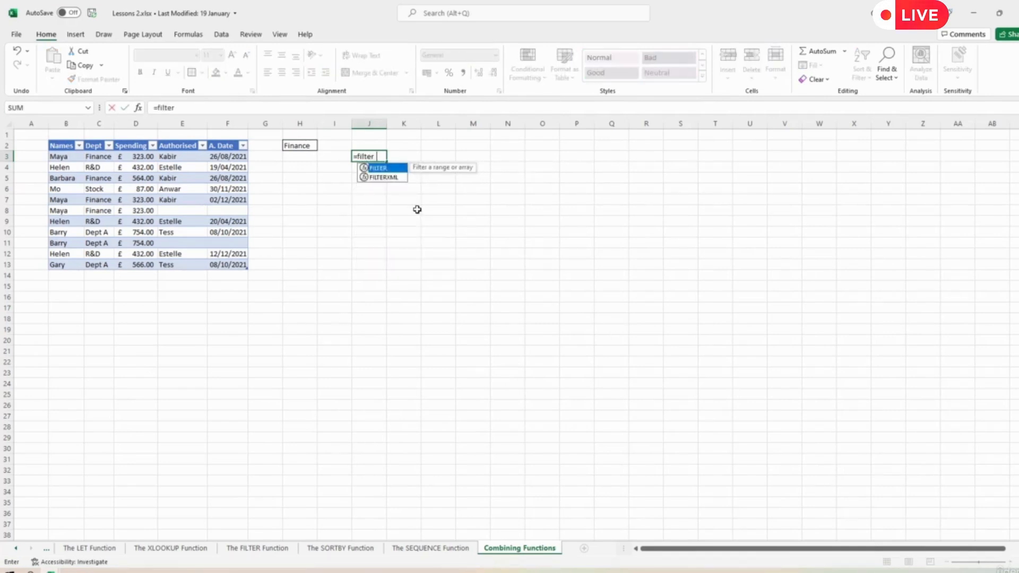
text(()
click(61, 158)
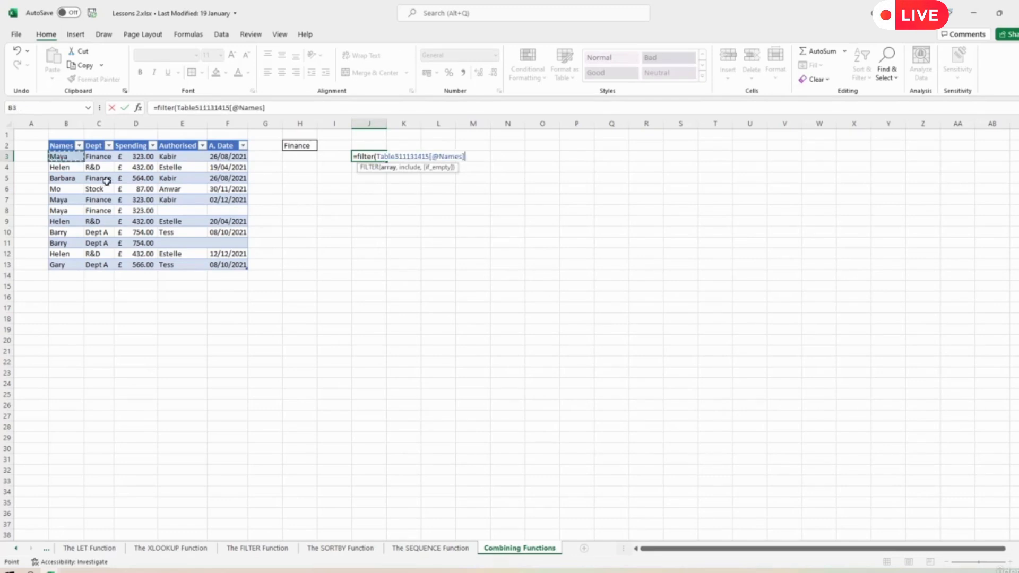
drag(60, 157, 231, 265)
text(,)
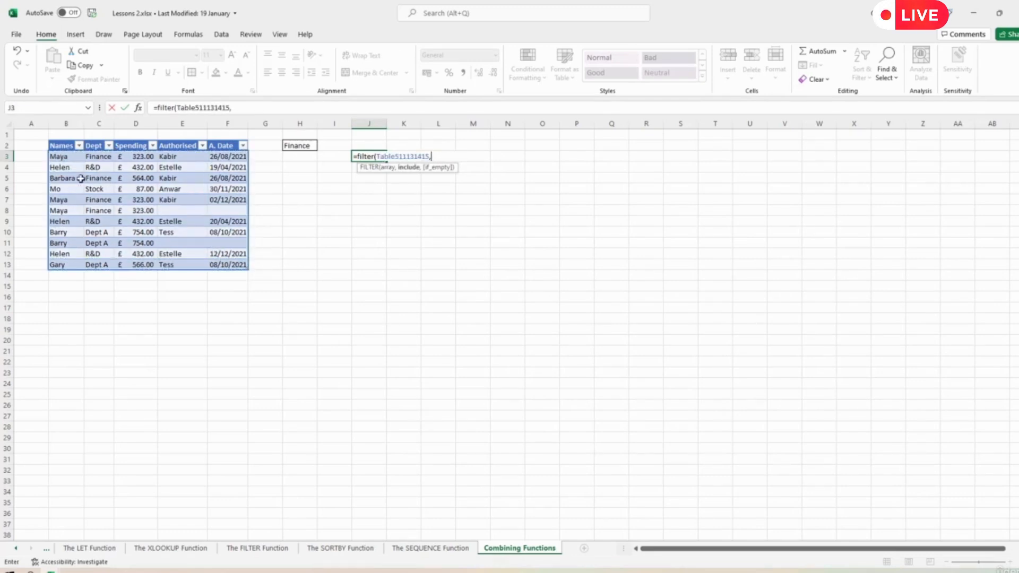
Complete the FILTER formula with the condition that the Dept column equals H2, without an if_empty argument
drag(99, 156, 99, 262)
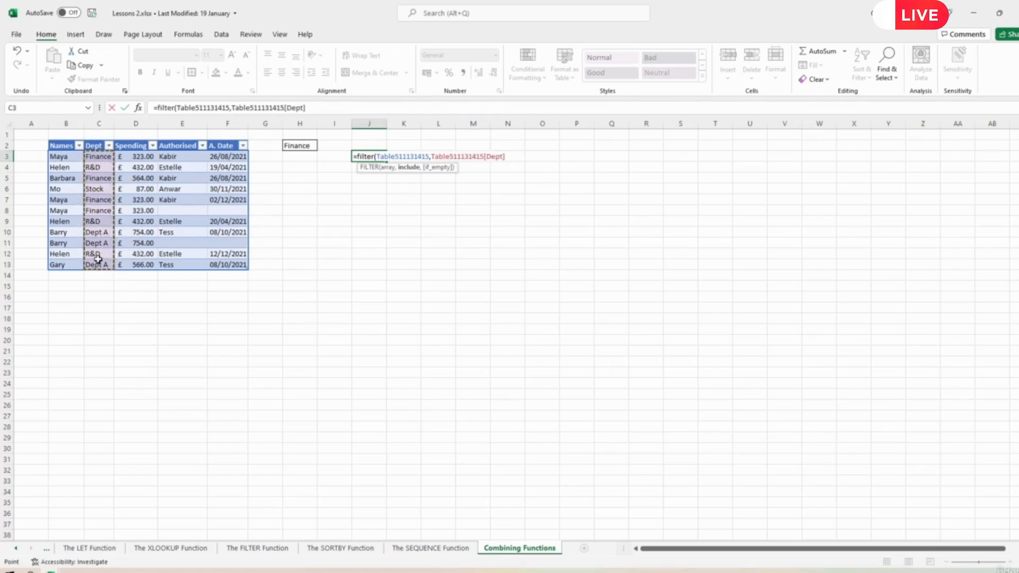
text(=)
click(302, 145)
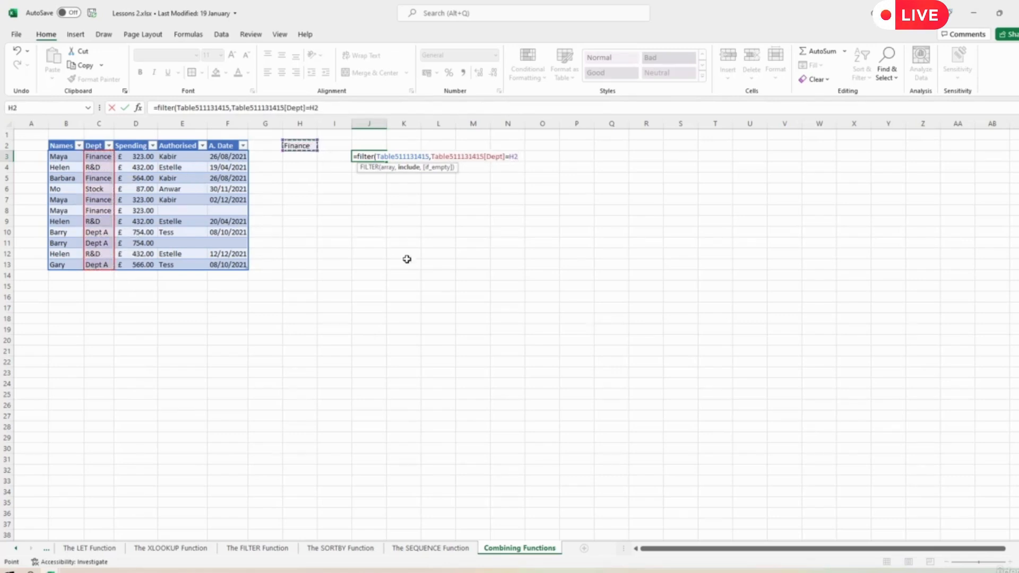
text(,)
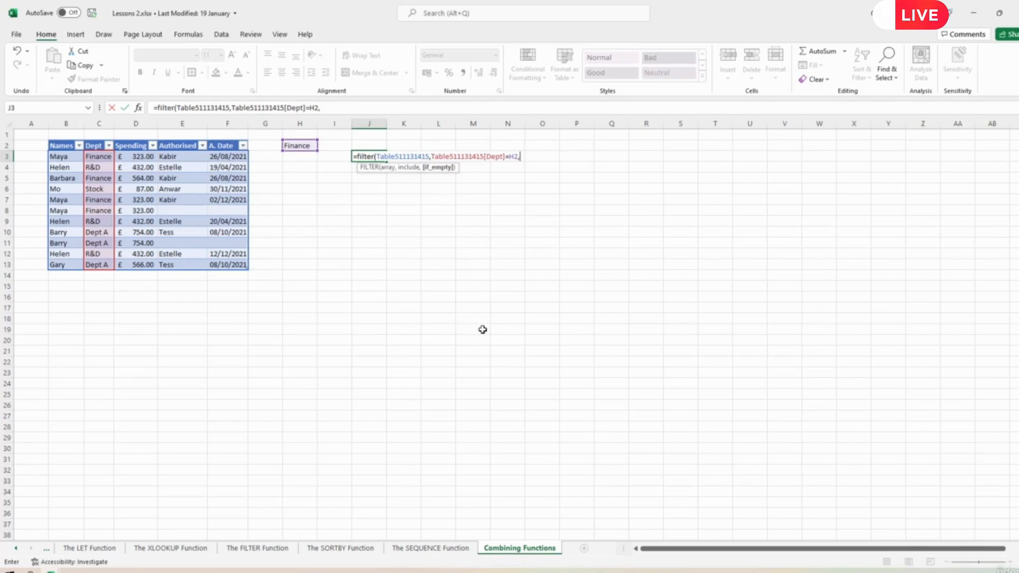
key(BackSpace)
text())
key(Return)
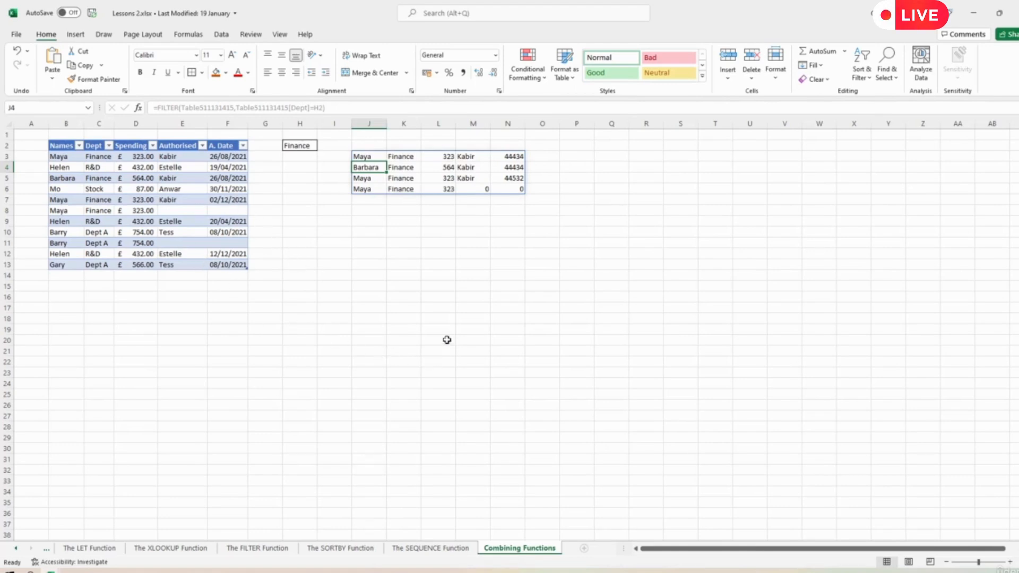
Wrap the FILTER formula in J3 in IF(ISBLANK(...)) so that it becomes the logical test
click(365, 158)
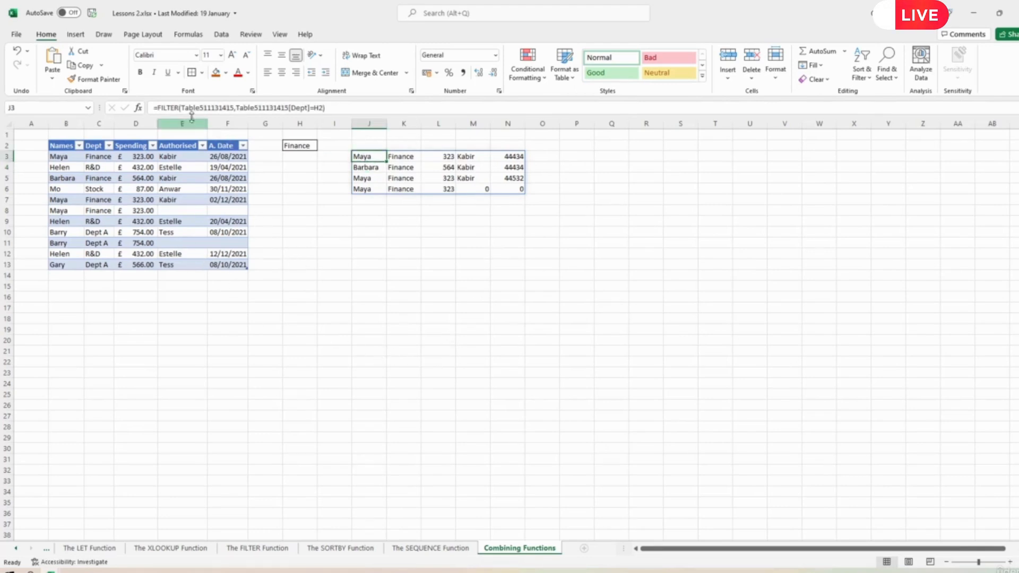
click(158, 108)
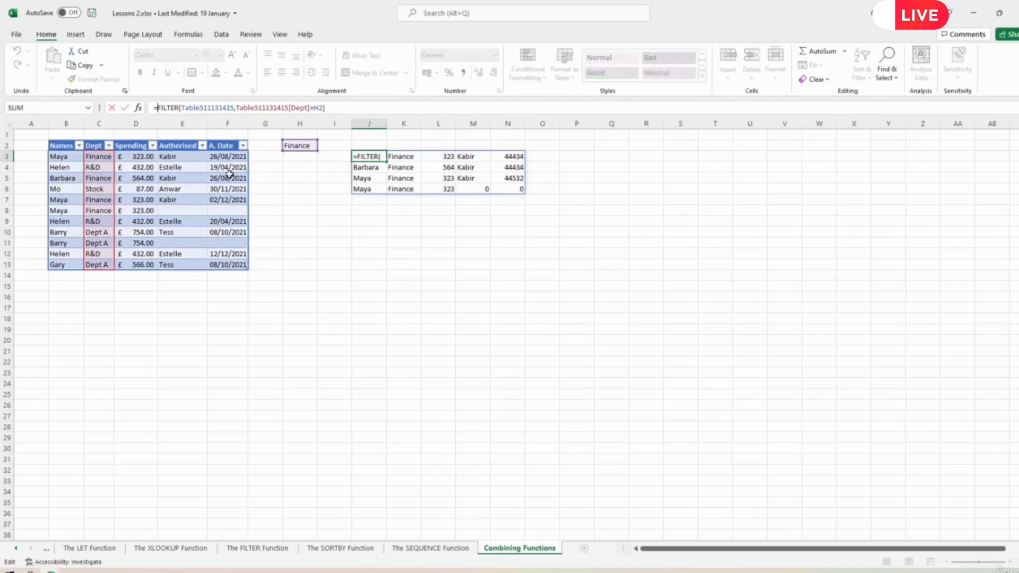
text(if()
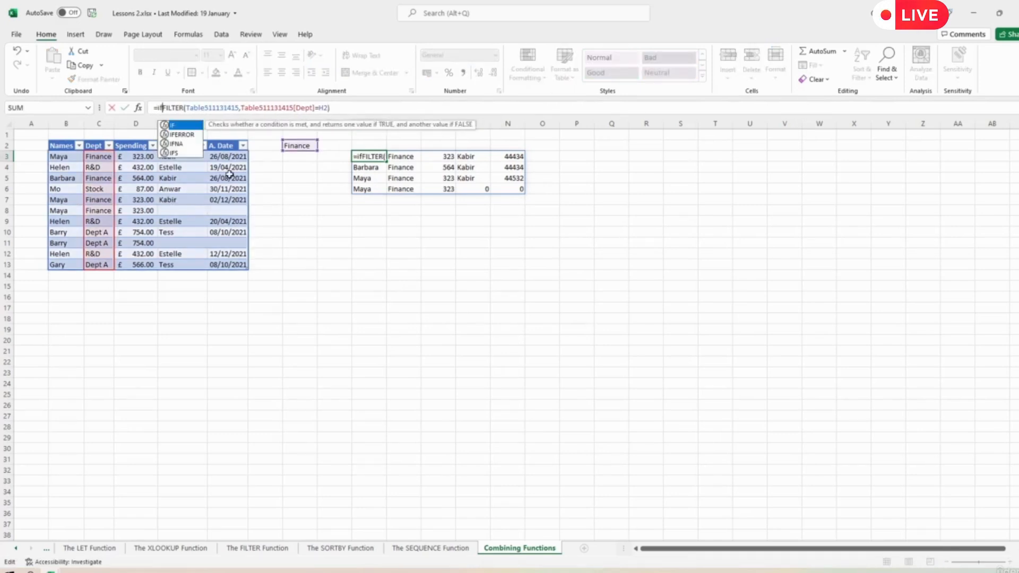
text(isblank)
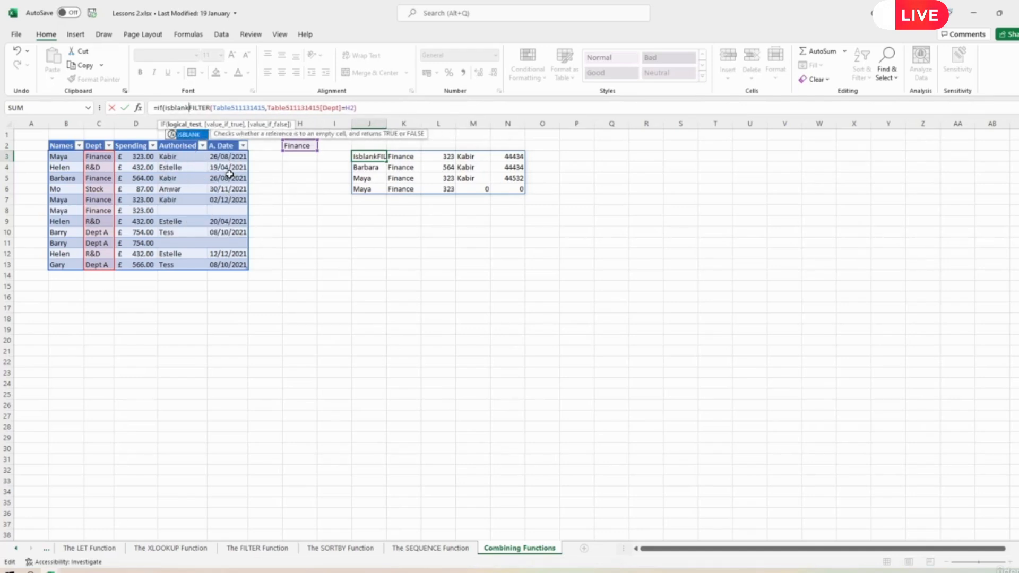
text(()
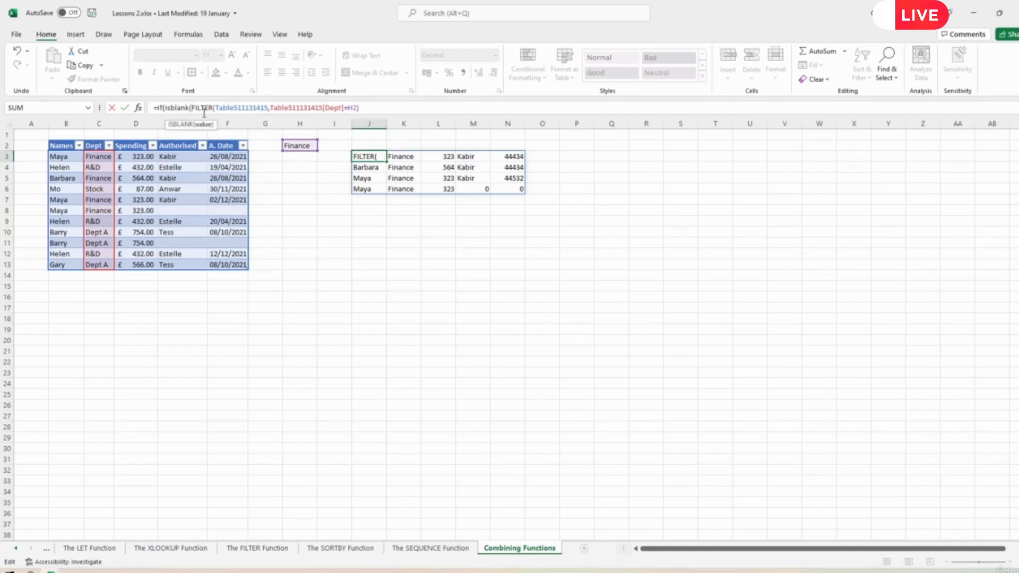
click(381, 113)
text())
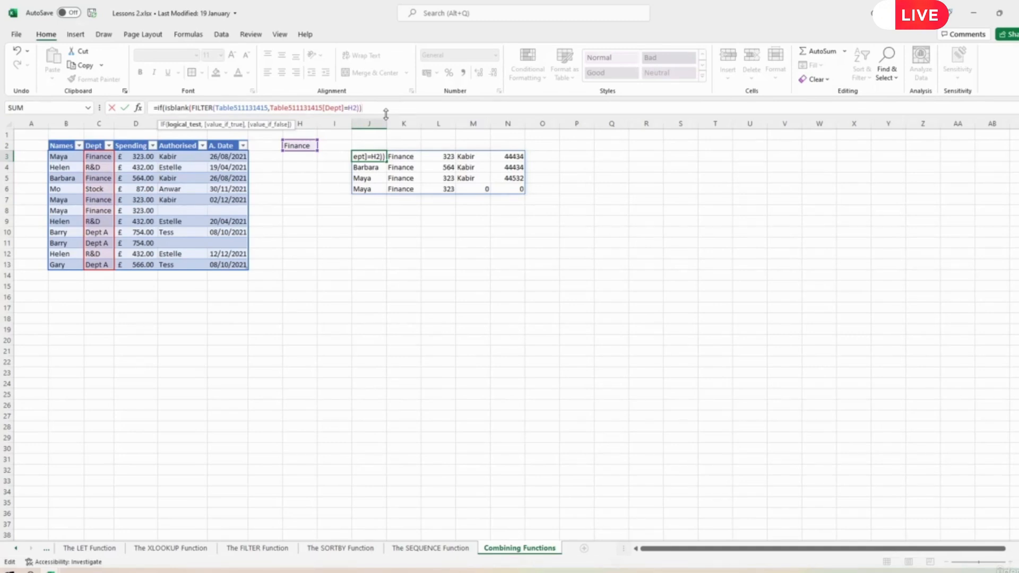
Complete the IF with "" as the true value and a FILTER of the whole table where Dept equals H2 as the false value
text(,)
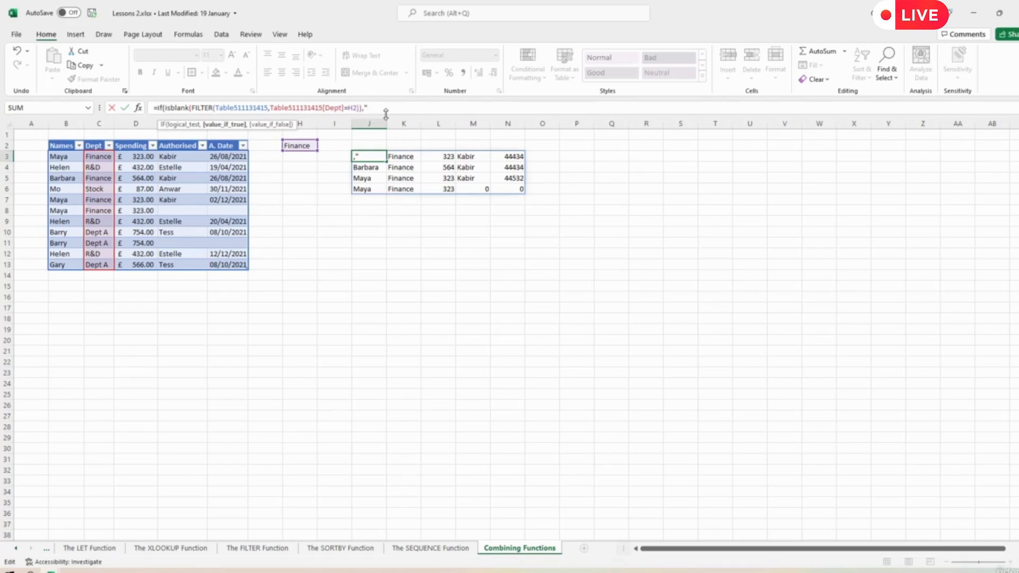
text("",filter)
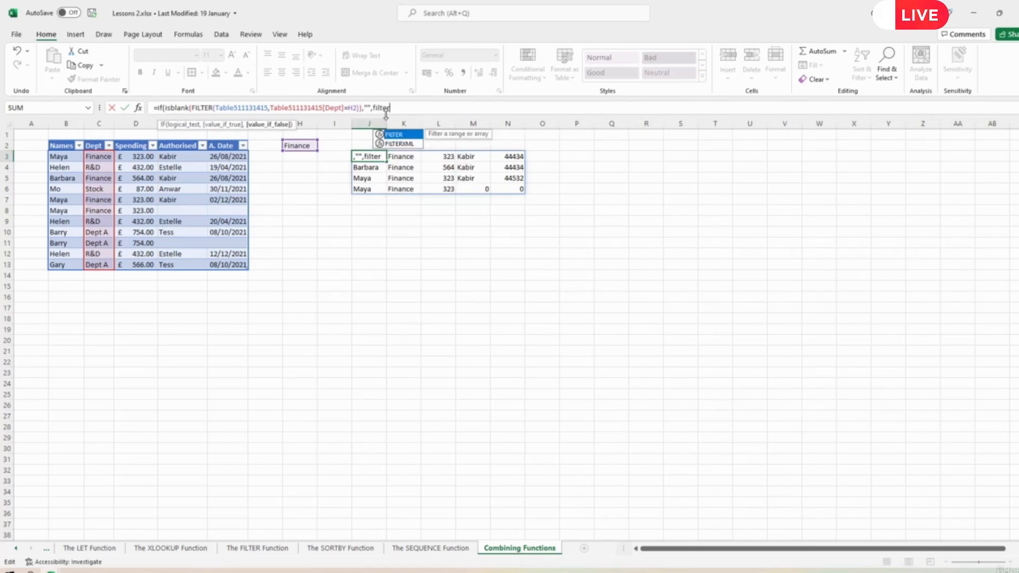
text(()
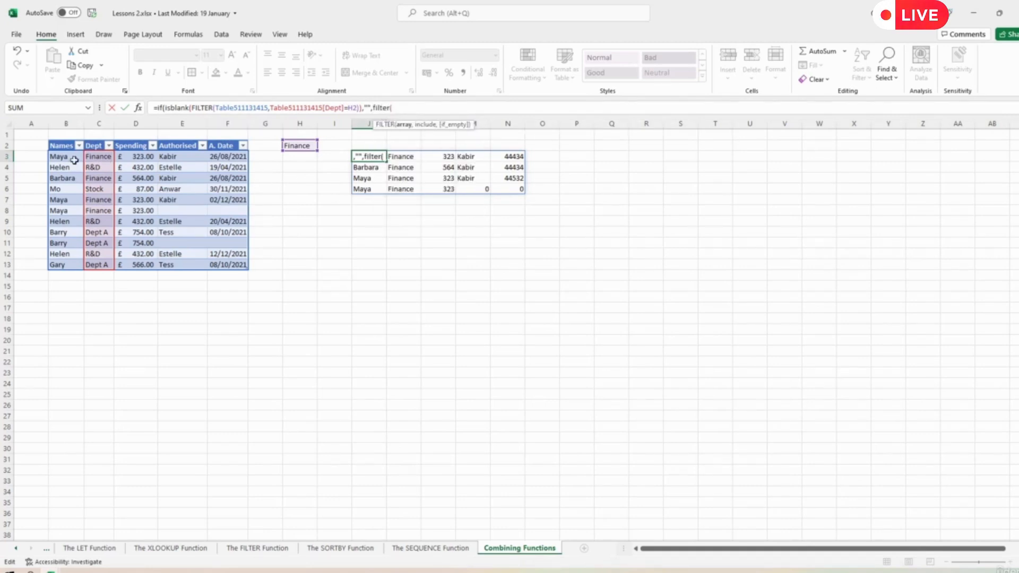
drag(59, 157, 237, 266)
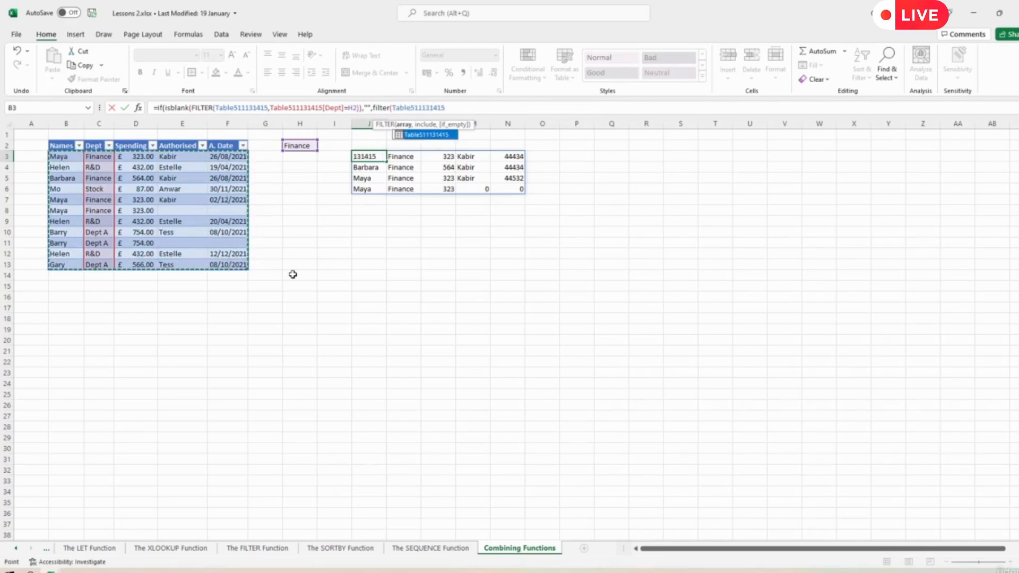
text(,)
drag(102, 155, 91, 262)
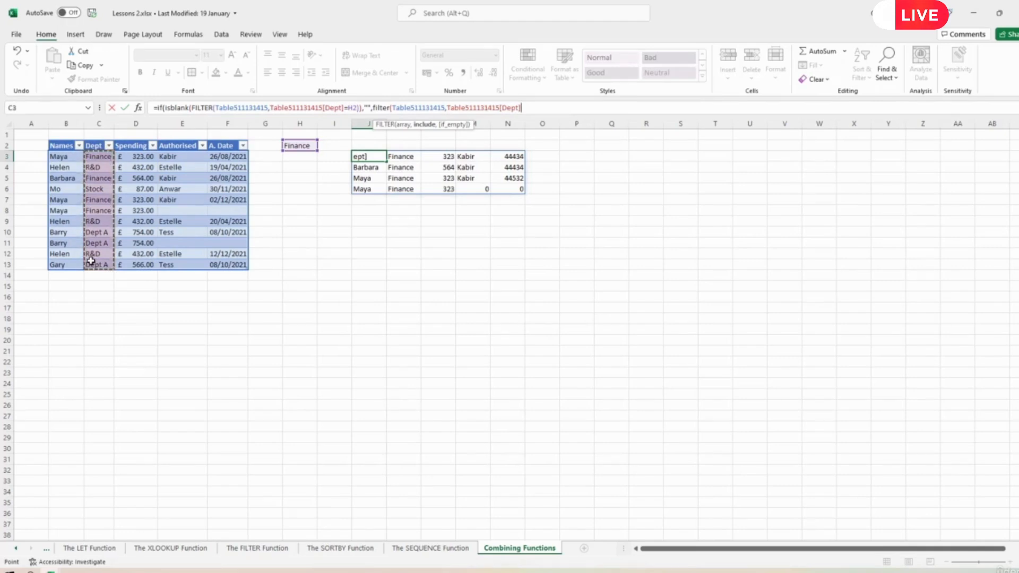
text(=)
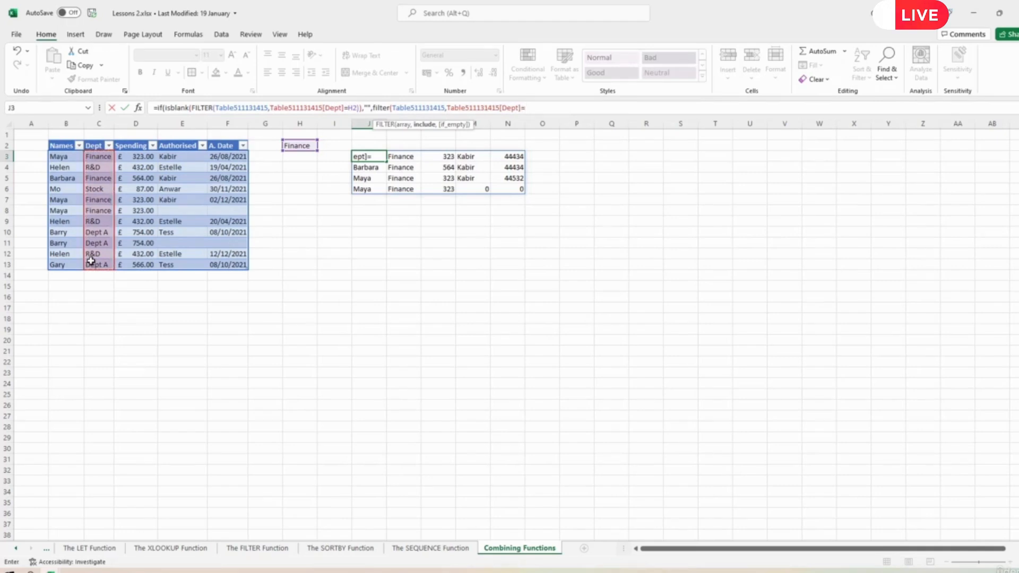
click(305, 149)
text())
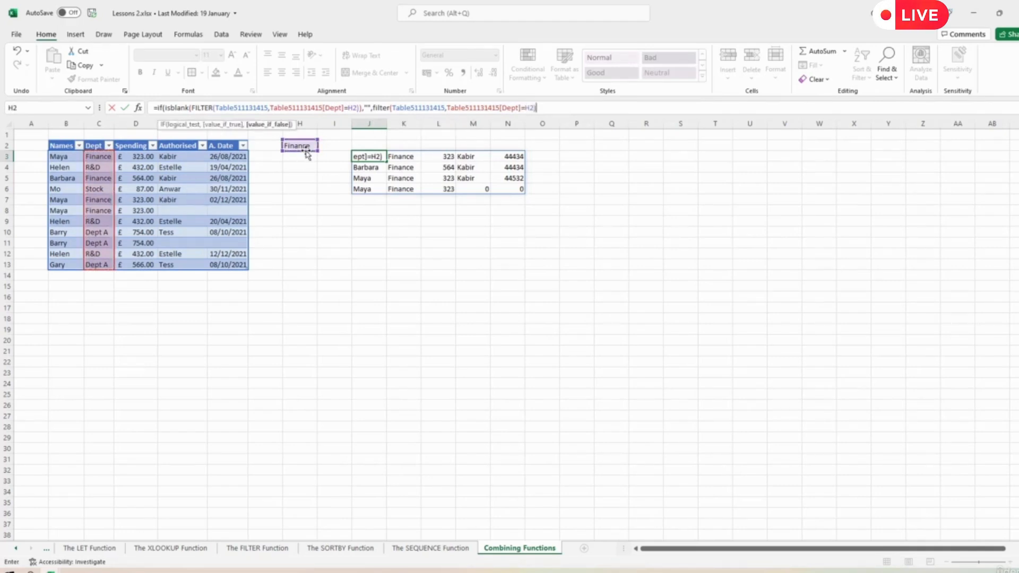
text())
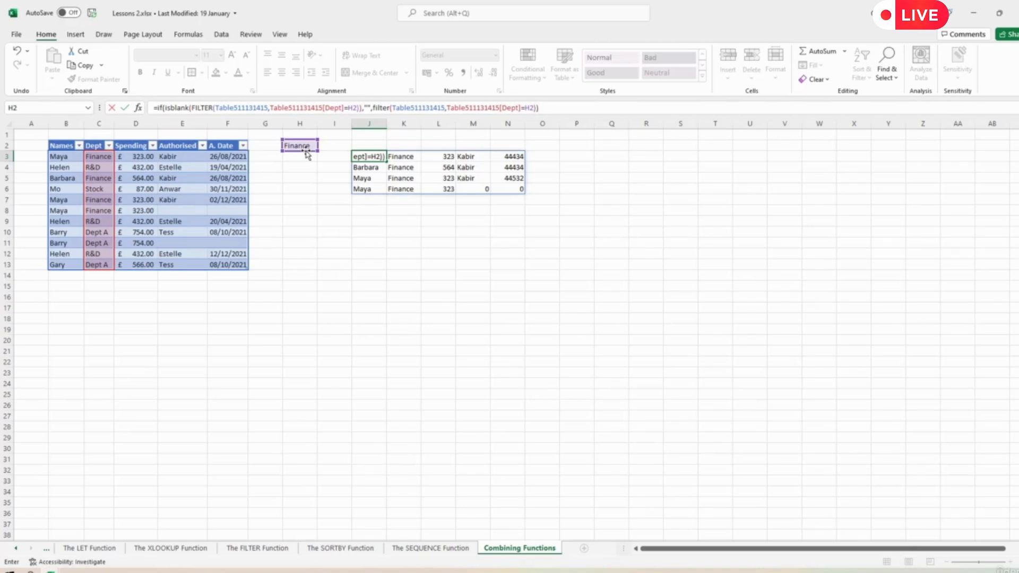
key(Return)
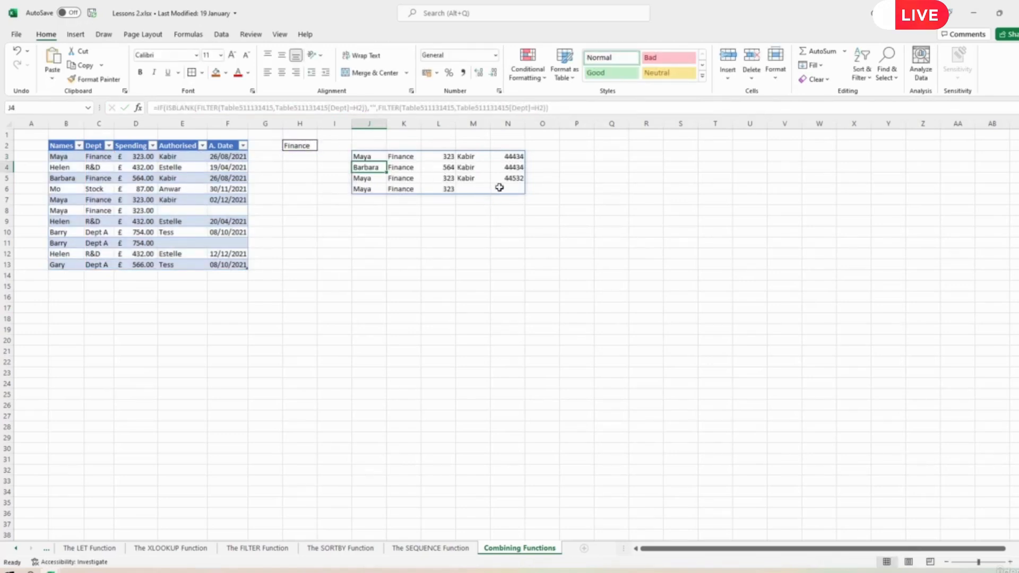
Open the formula in J3 for editing and enlarge the formula bar to show several lines
click(368, 157)
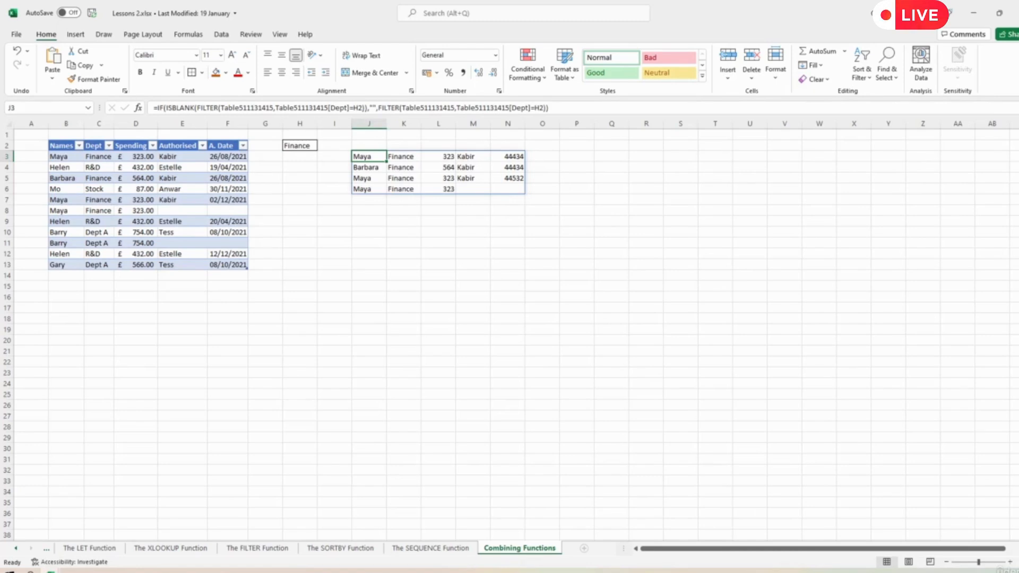
click(156, 109)
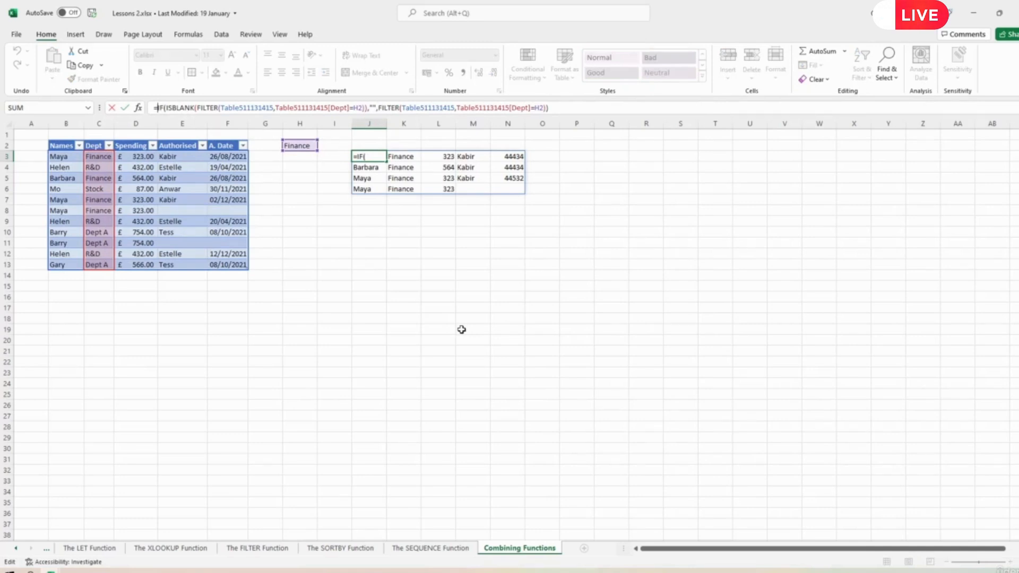
text(let()
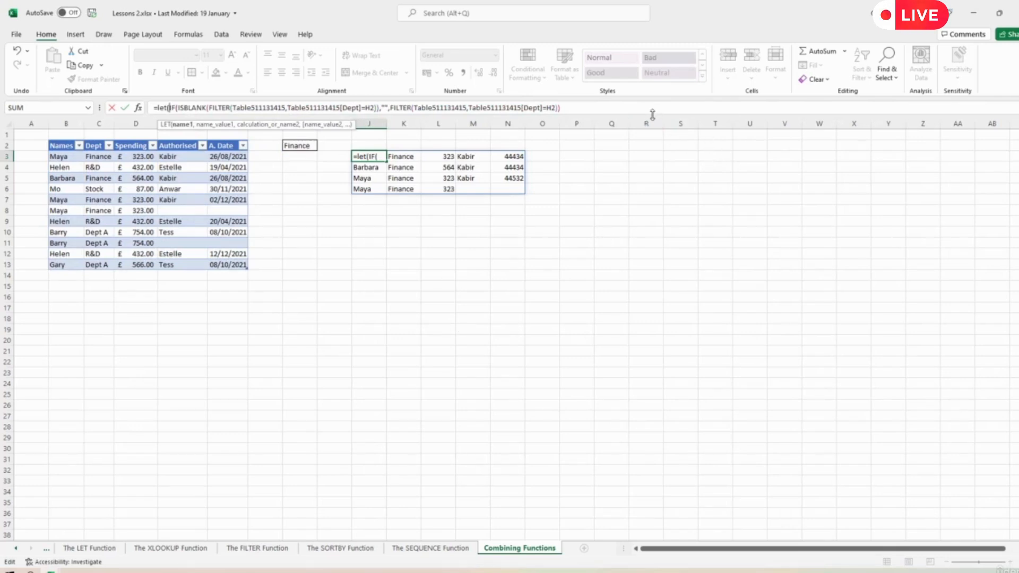
drag(652, 116, 656, 161)
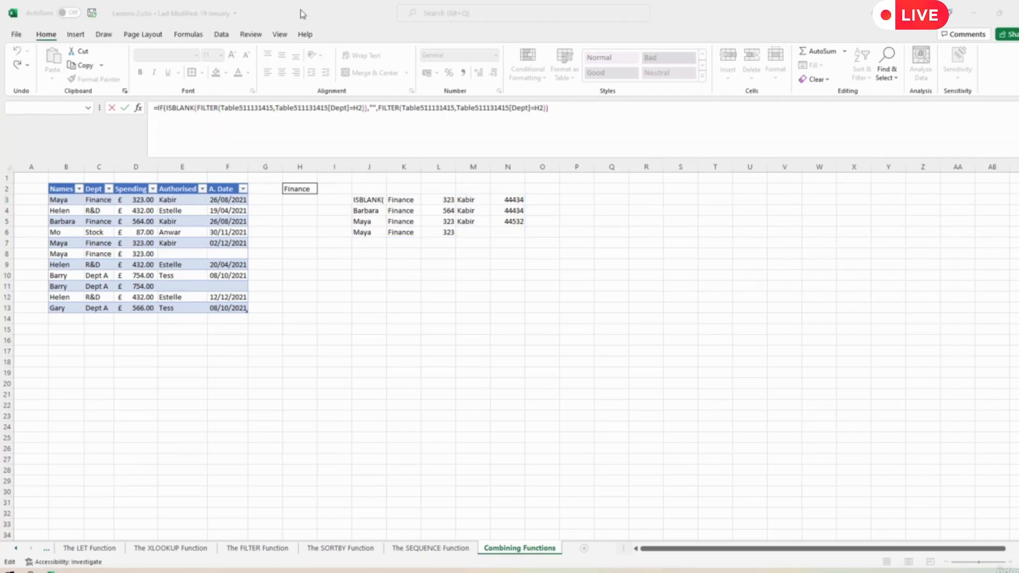
click(301, 10)
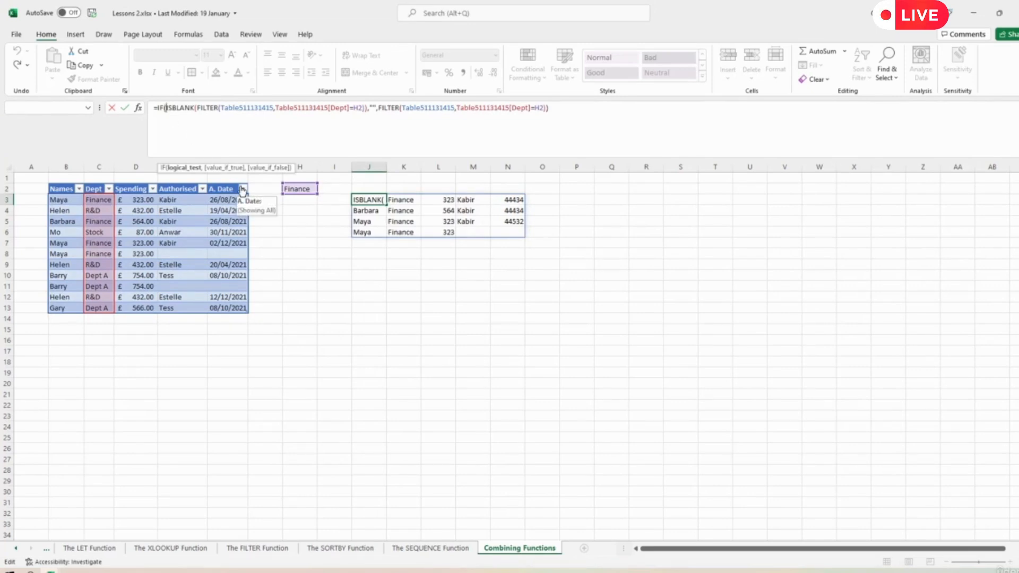
Insert line breaks in the J3 formula before ISBLANK and before IF, leaving the equals sign alone on the first line
key(alt)
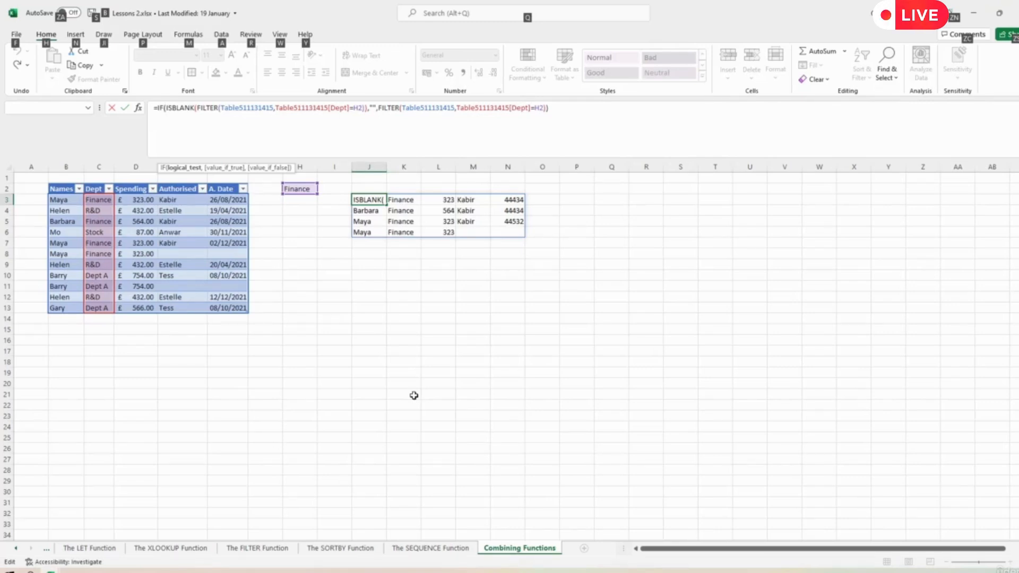
key(alt+Return)
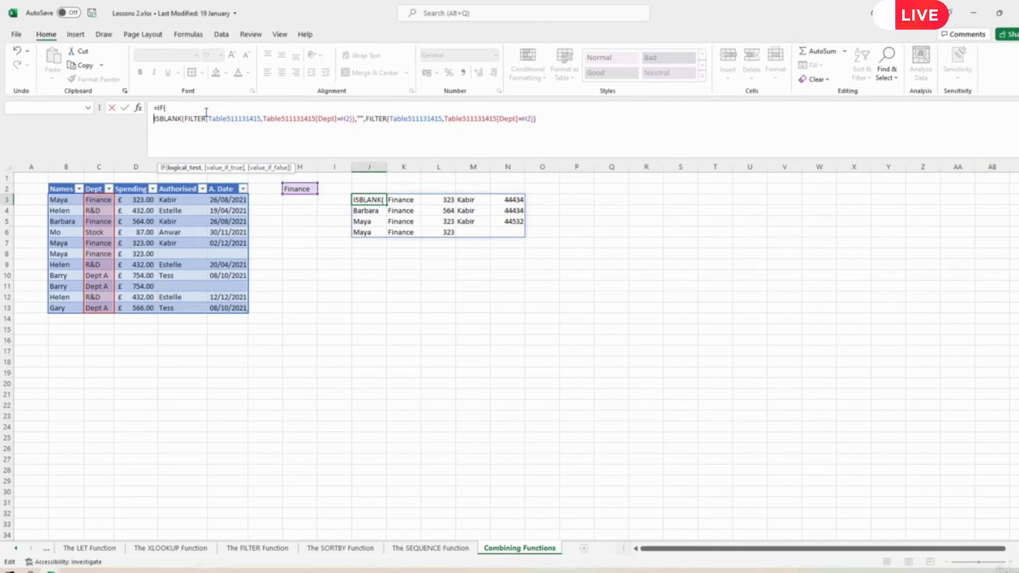
click(179, 108)
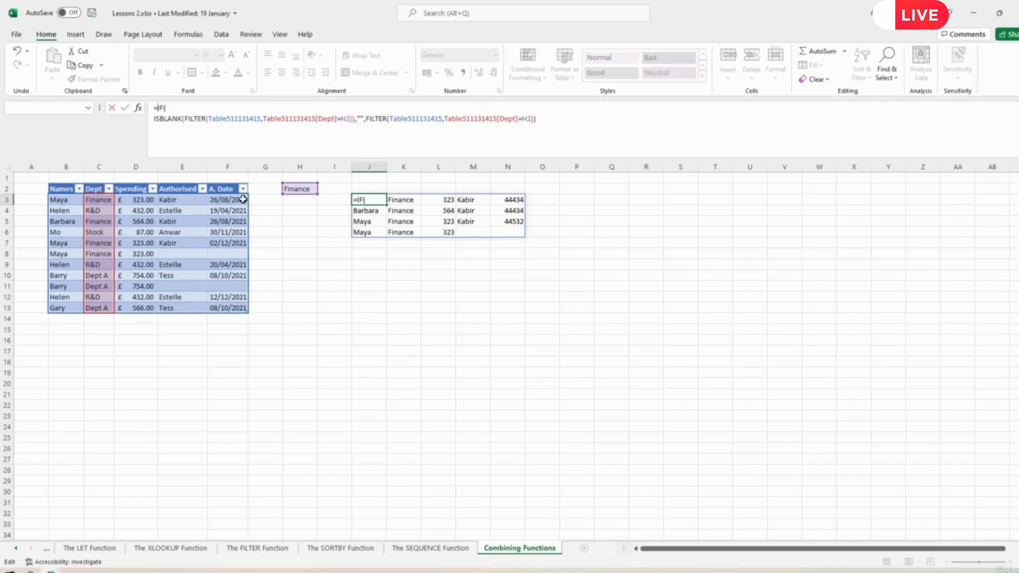
key(alt+Return)
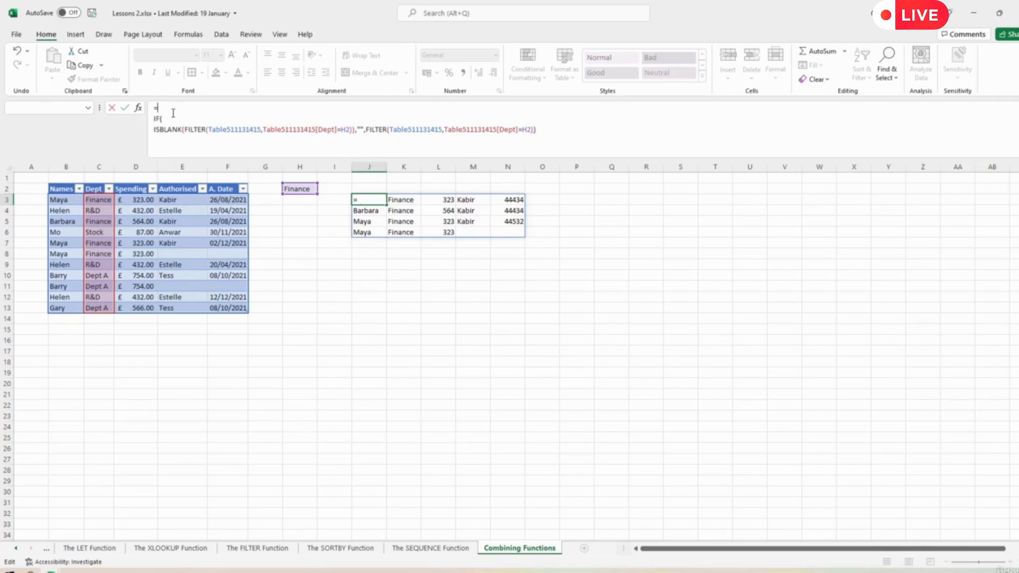
Start a LET function on the formula's first line and define the name searchItem as cell H2
text(l)
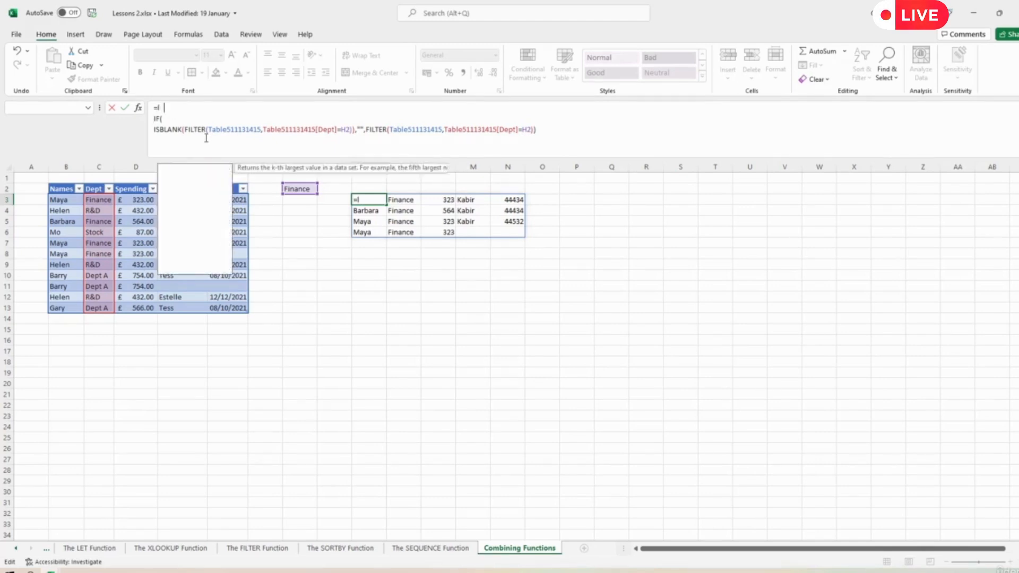
text(et()
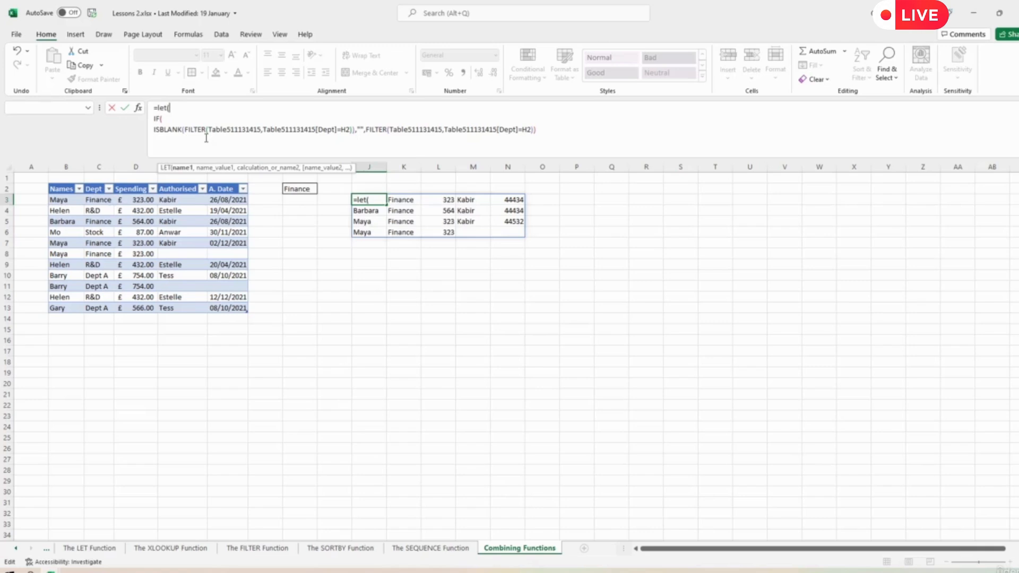
text(searchItem,)
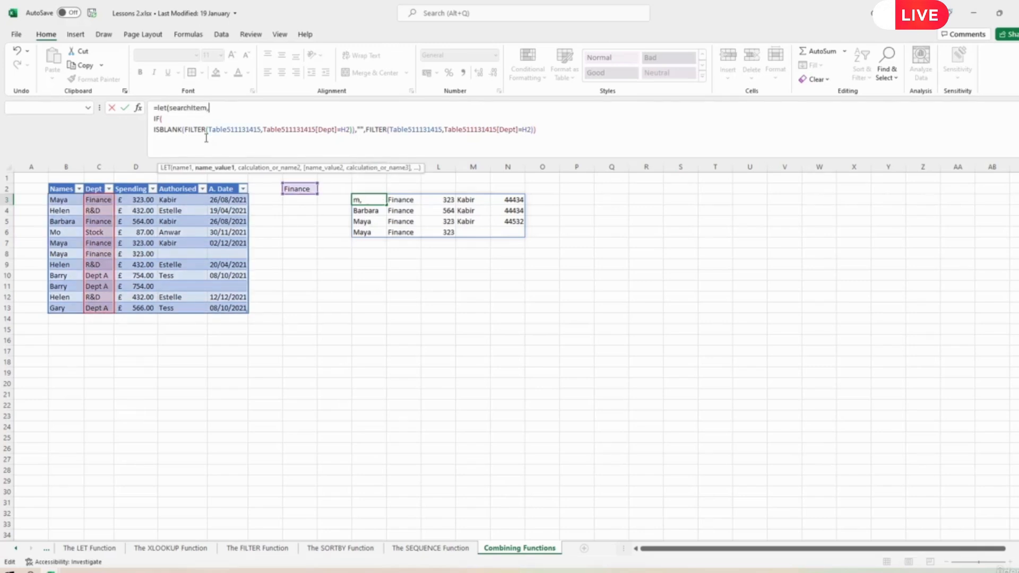
click(299, 189)
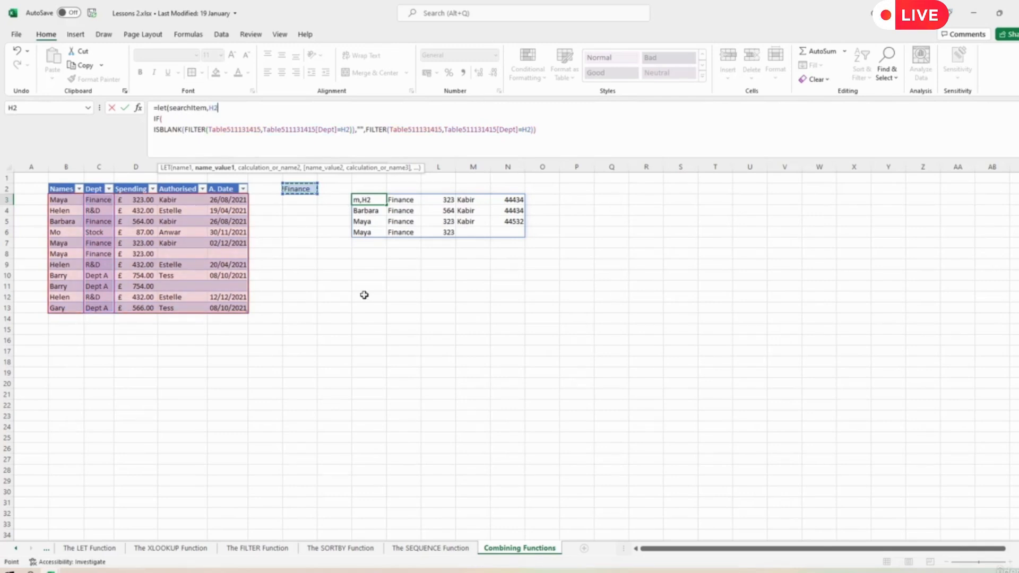
text(,)
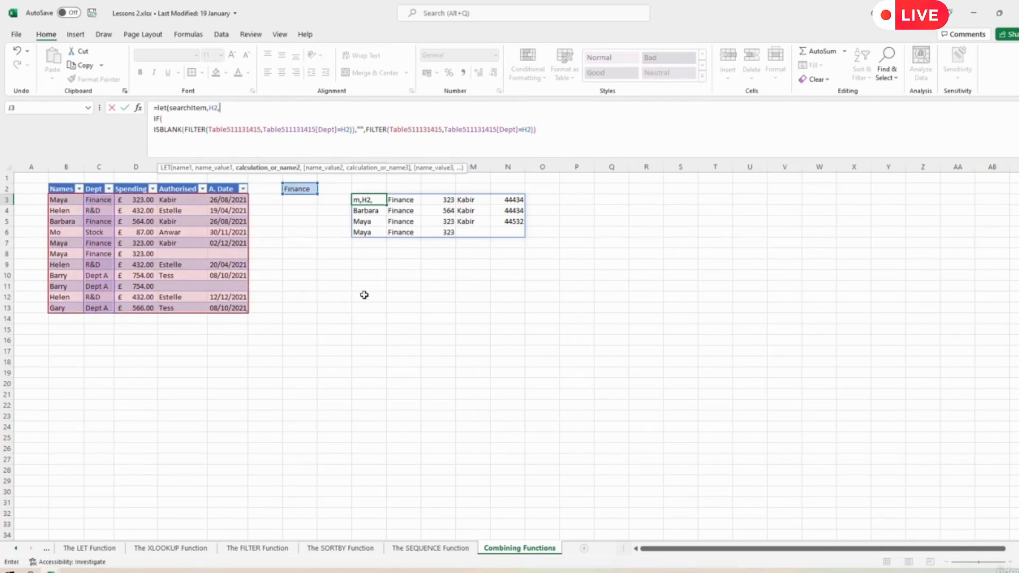
Add the LET name searchRange on a new line and start its value as a FILTER of the whole spending table
key(alt)
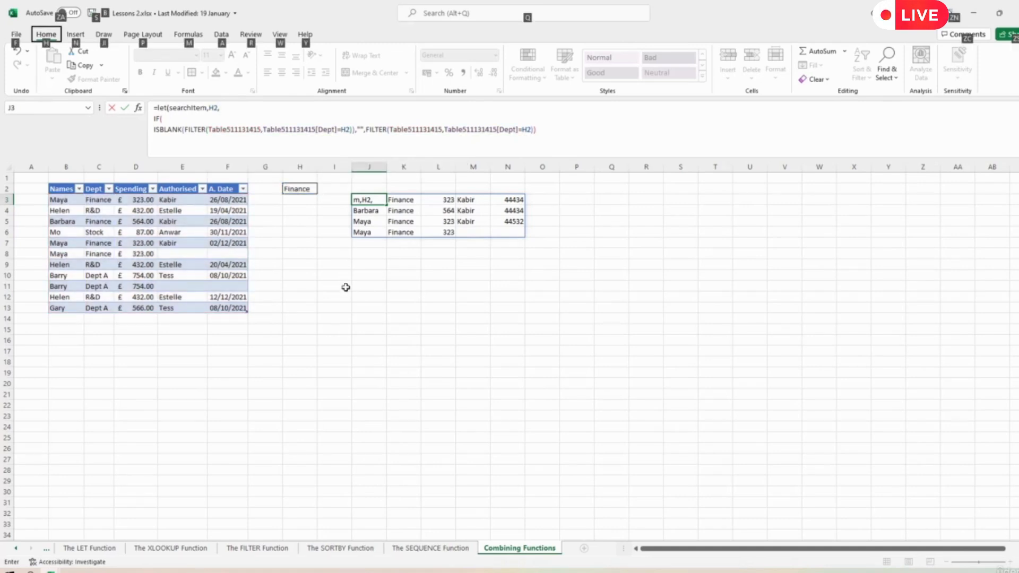
text(IF()
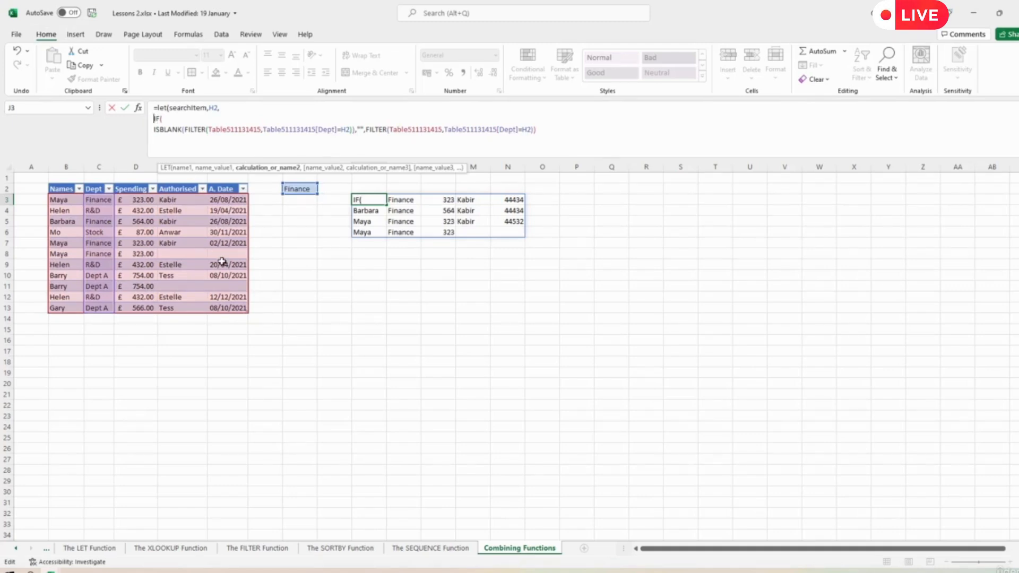
key(alt+Return)
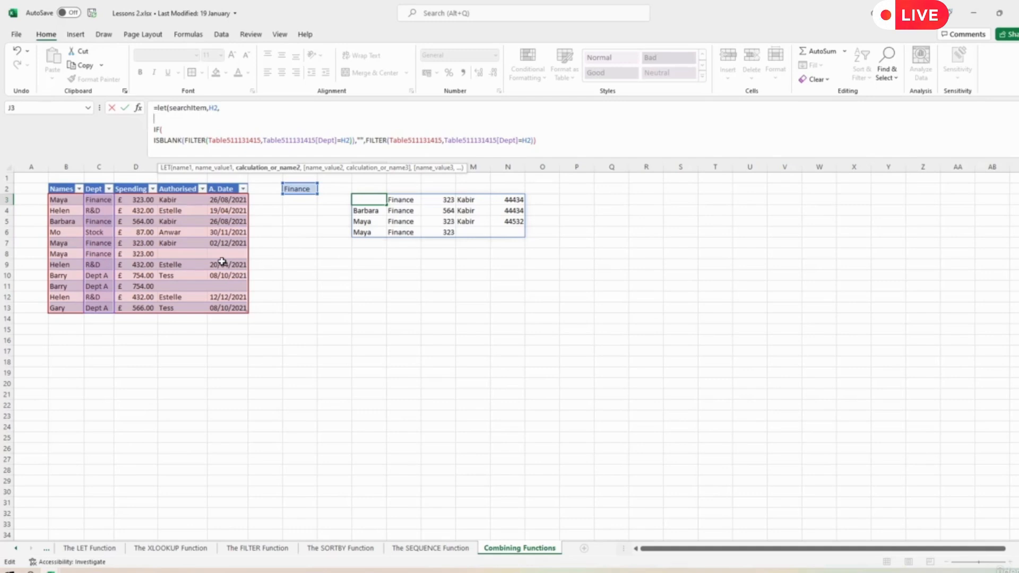
text(search)
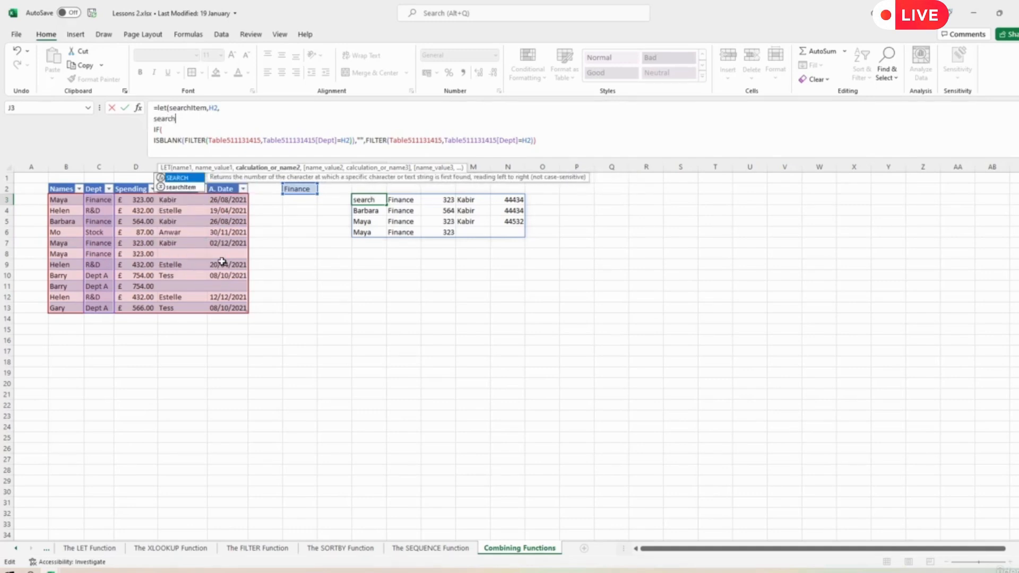
text(Range,)
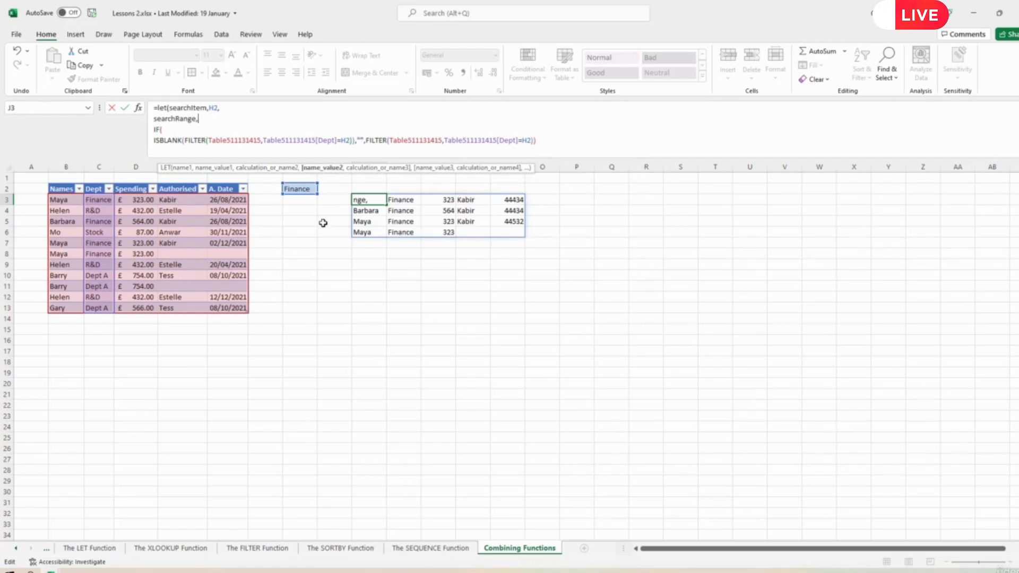
text(filter)
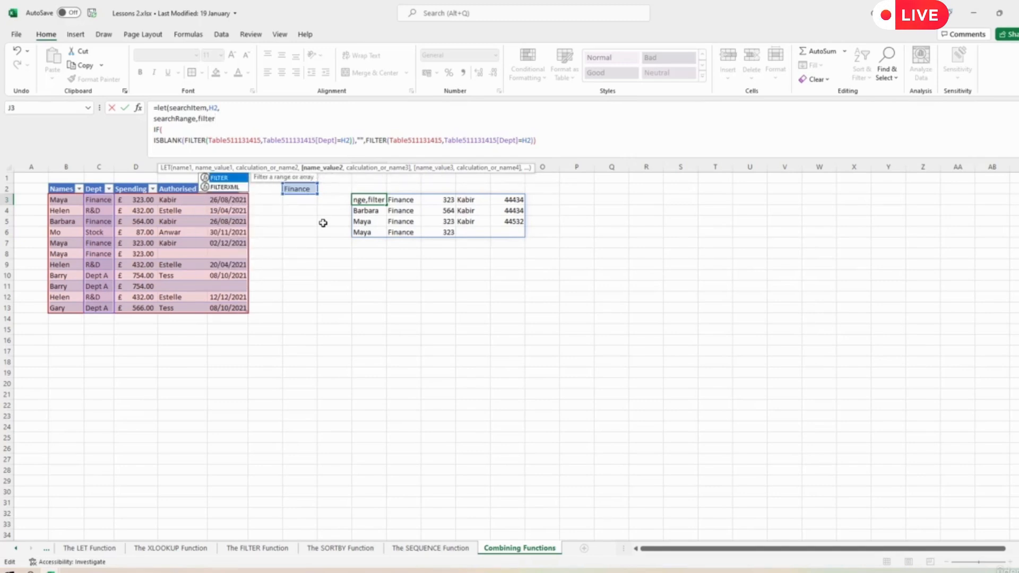
text(()
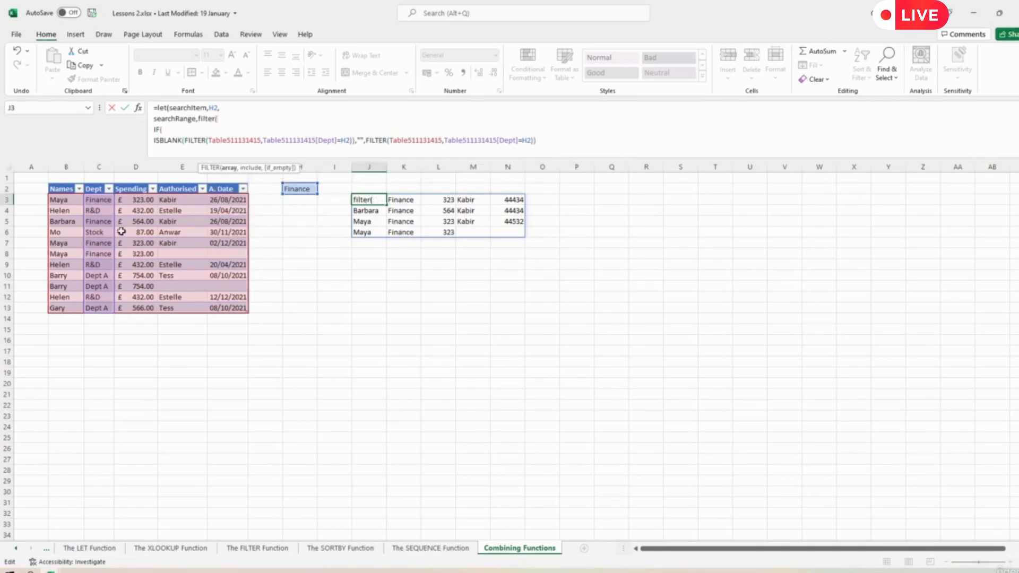
drag(68, 200, 229, 313)
text(,)
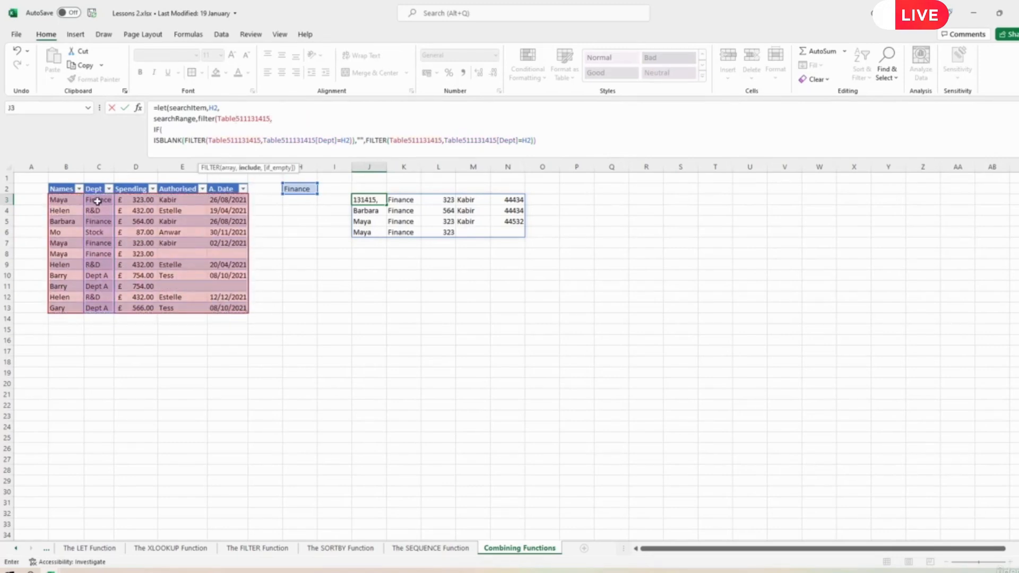
Complete the searchRange FILTER with the condition that the Dept column equals searchItem, ending with a comma before the IF calculation
click(96, 201)
drag(96, 217, 97, 308)
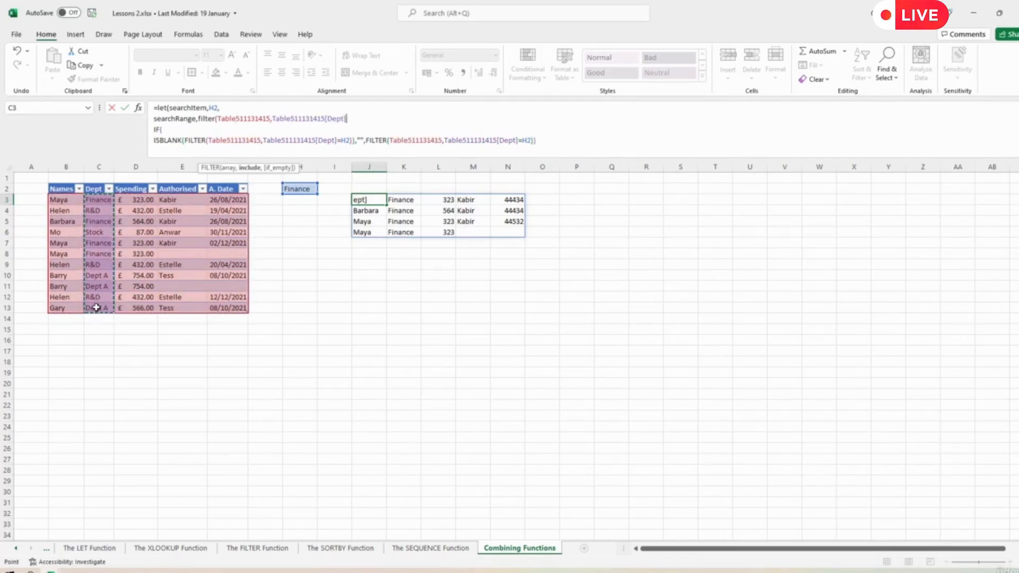
text(=)
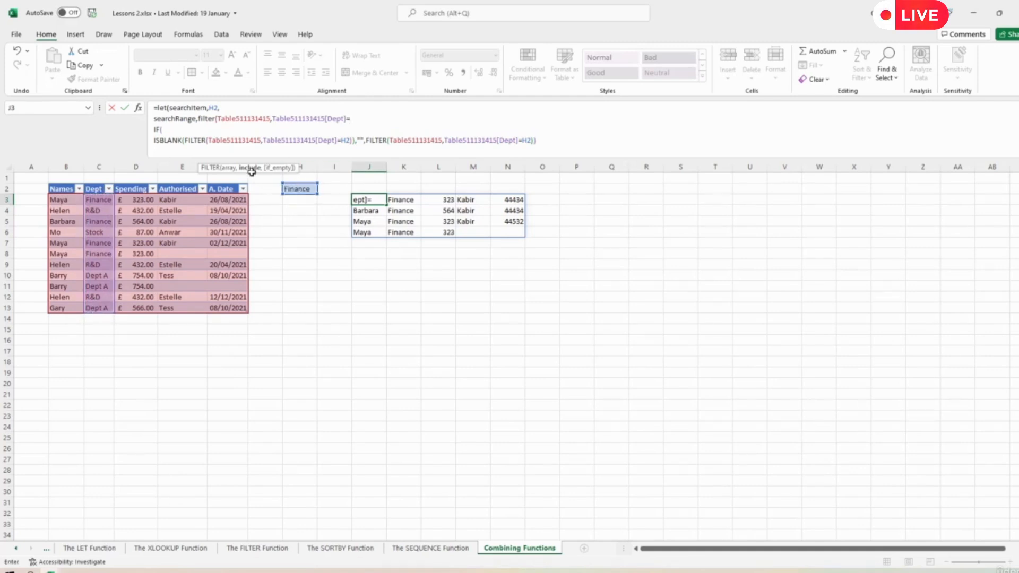
text(sea)
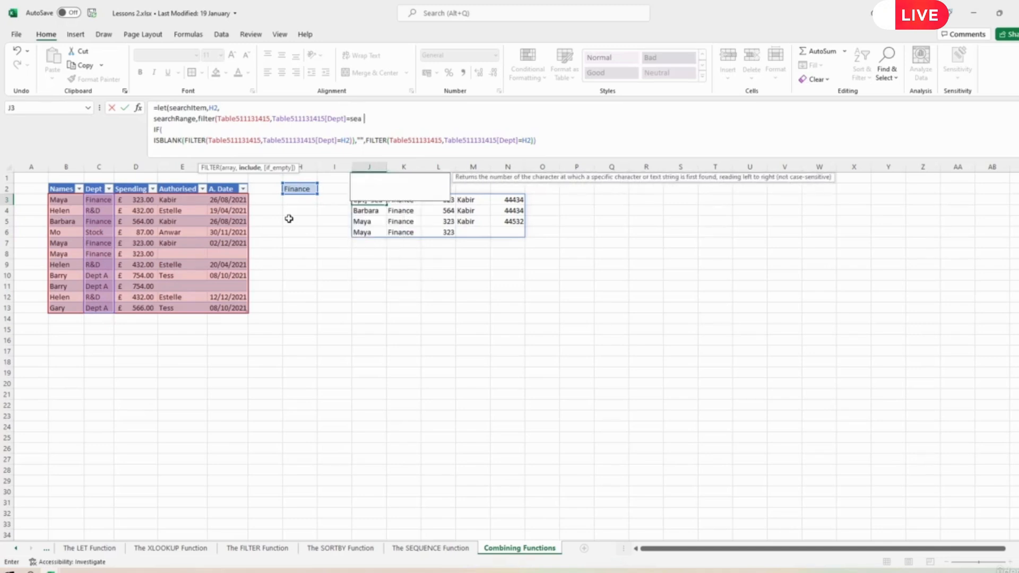
text(rchItem)
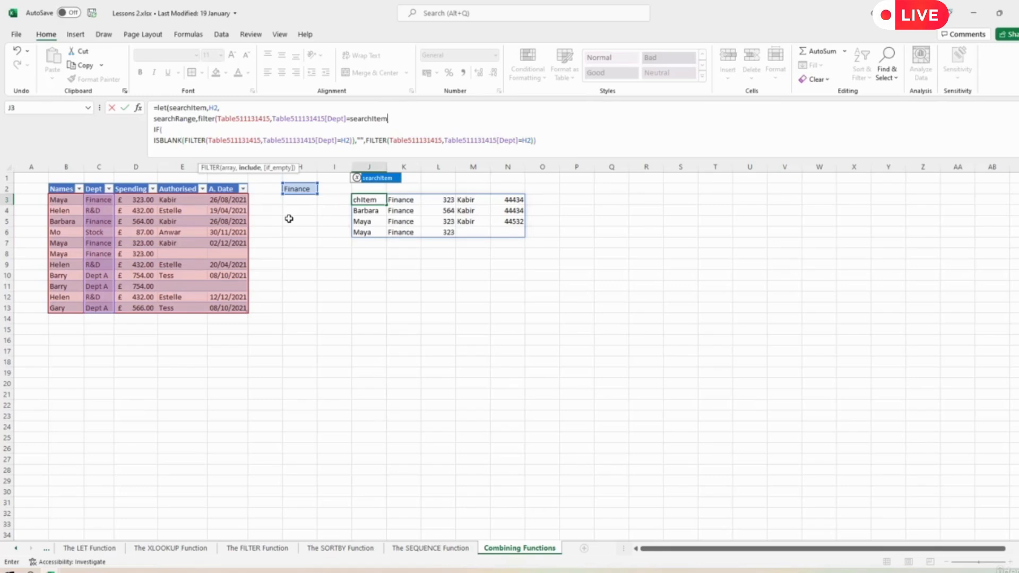
text())
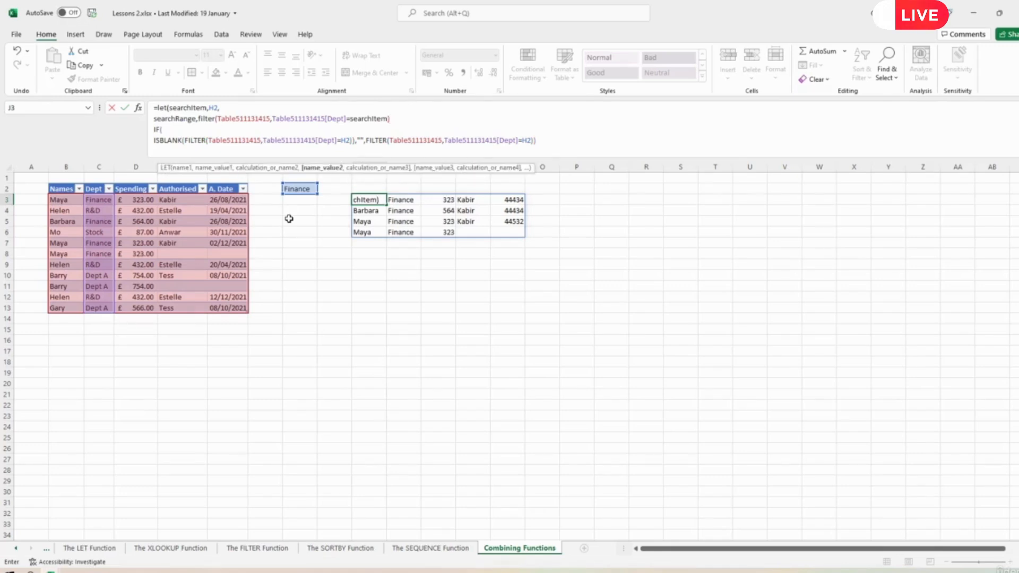
text(,)
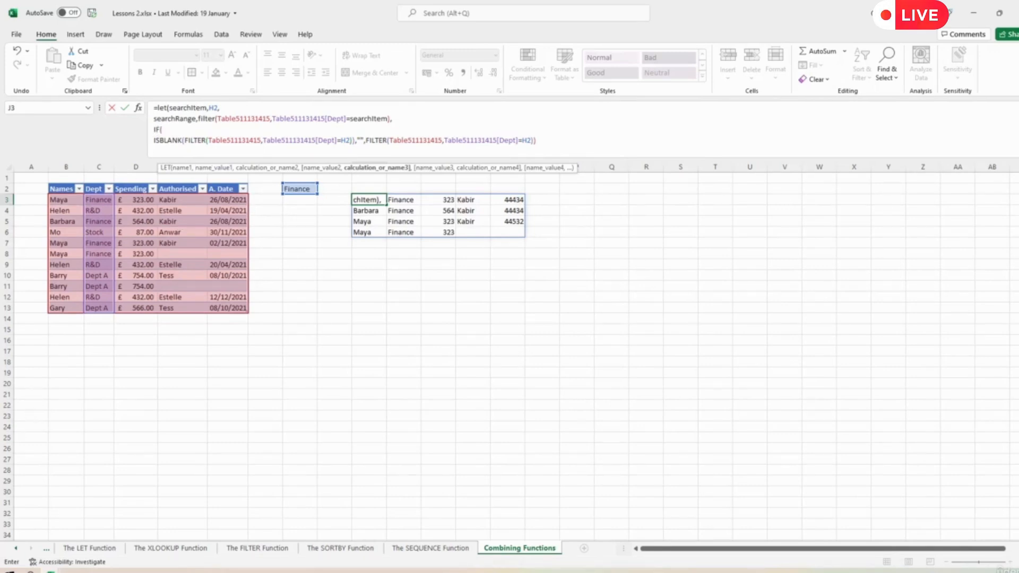
Rejoin the ISBLANK line with IF( and replace the FILTER inside ISBLANK with searchRange
click(154, 140)
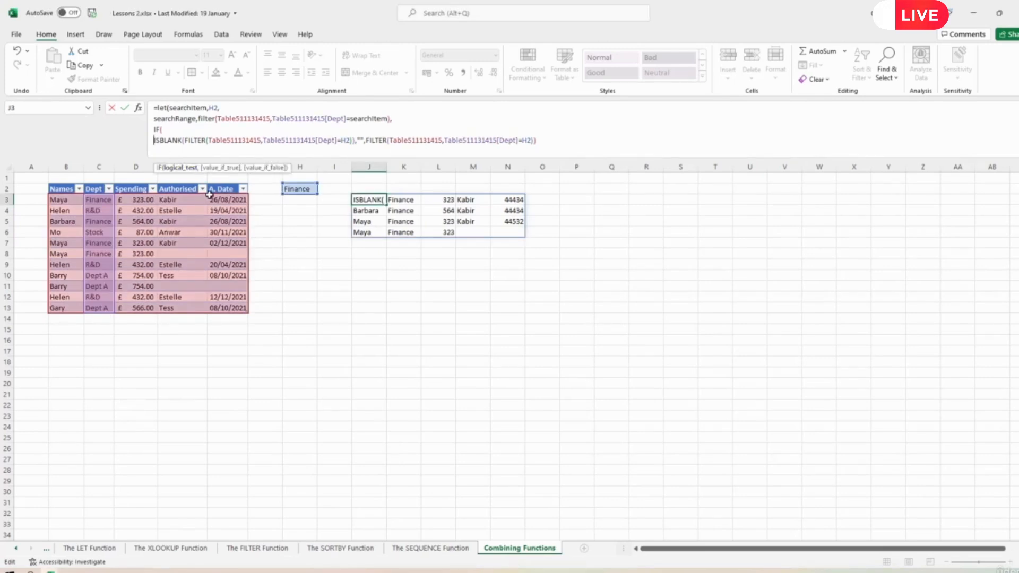
key(BackSpace)
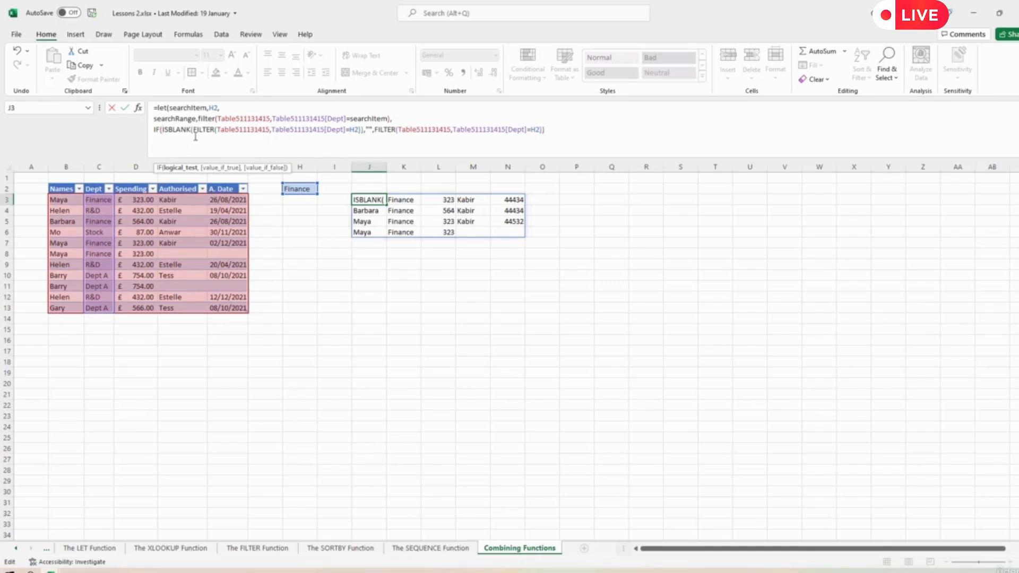
drag(194, 129, 361, 129)
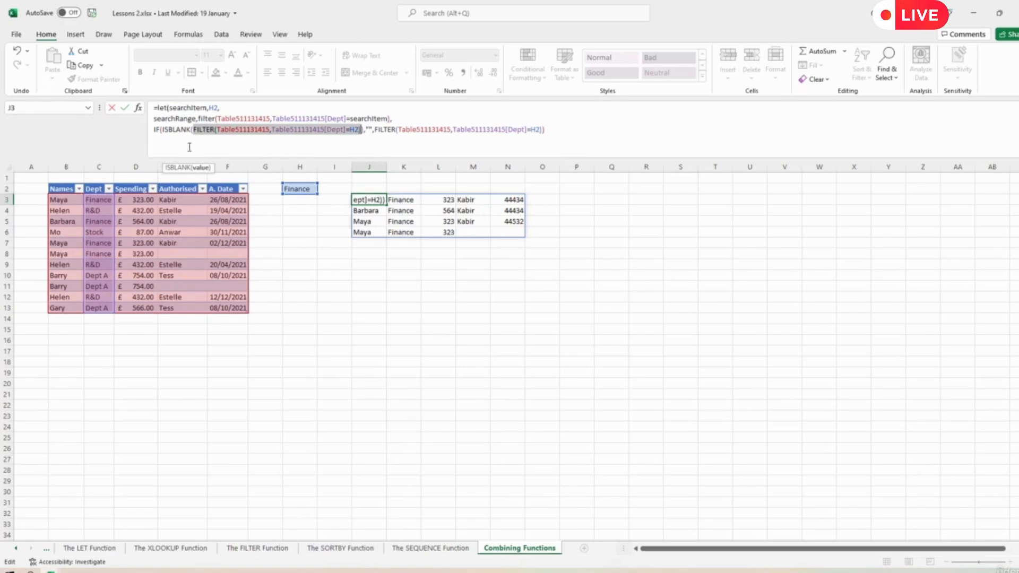
text(searchRa)
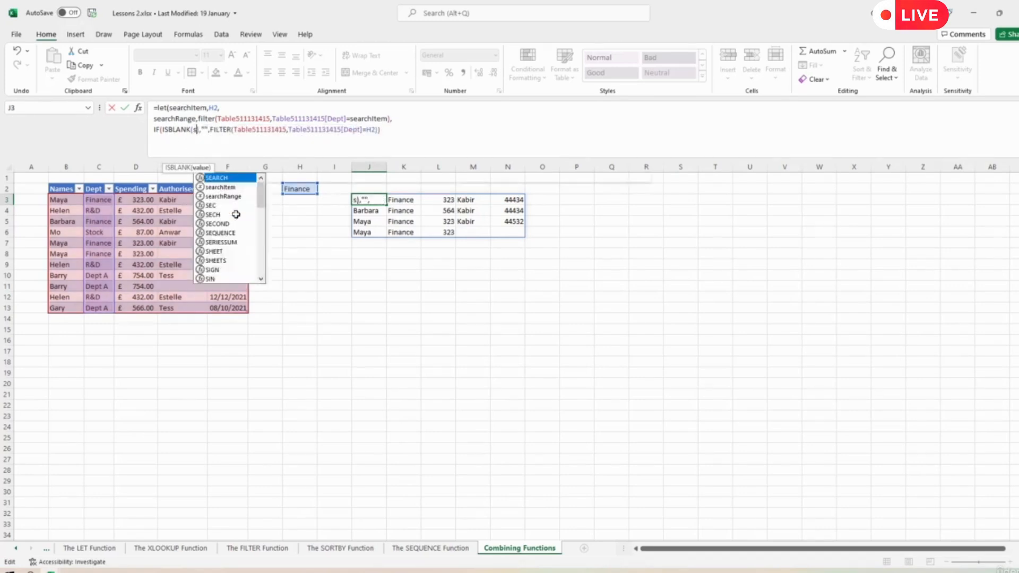
text(nge)
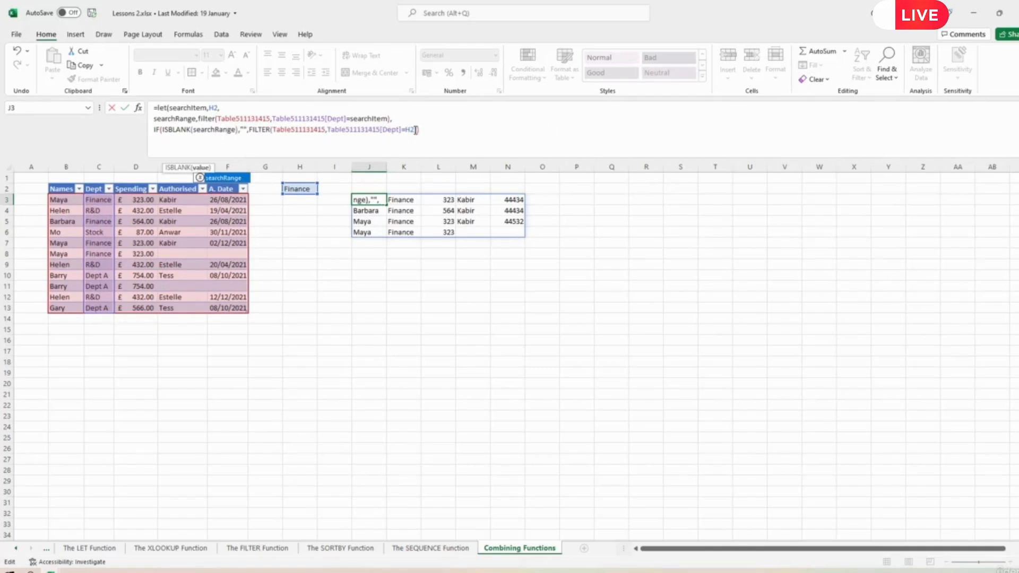
Replace the FILTER in the IF's last argument with searchRange, then commit the LET formula, accepting the proposed closing-bracket correction
drag(417, 130, 249, 130)
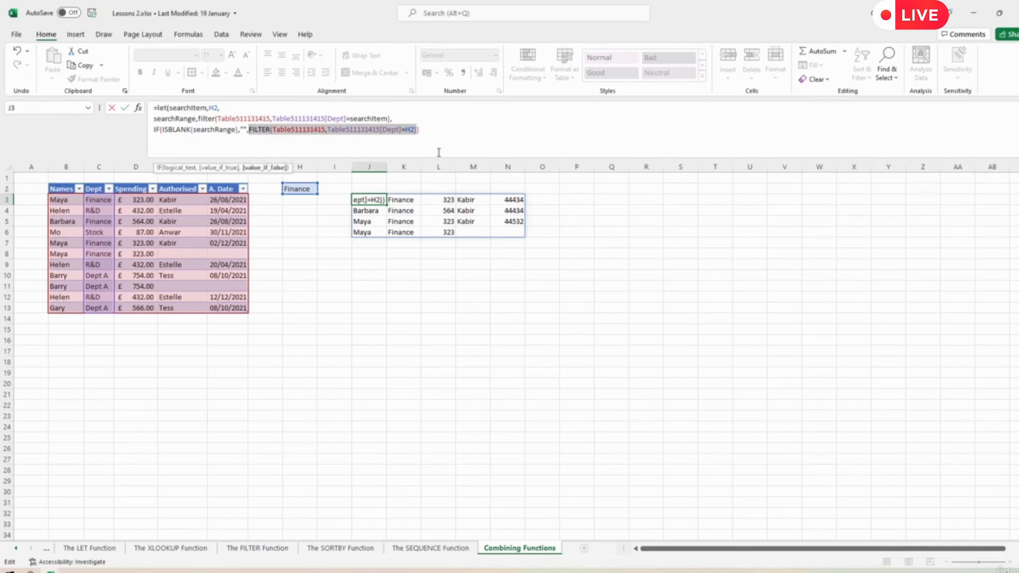
text(searchRa)
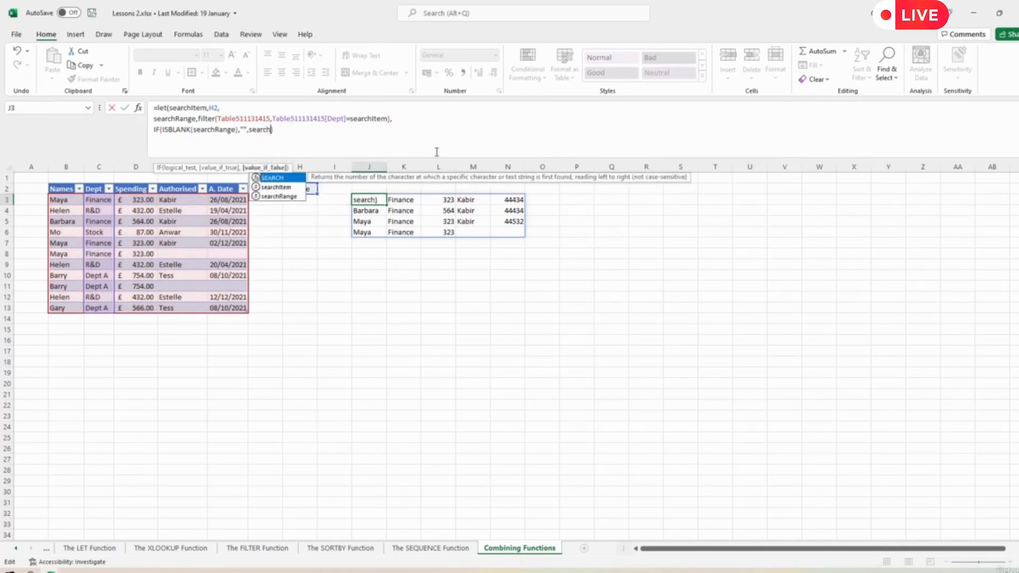
text(nge)
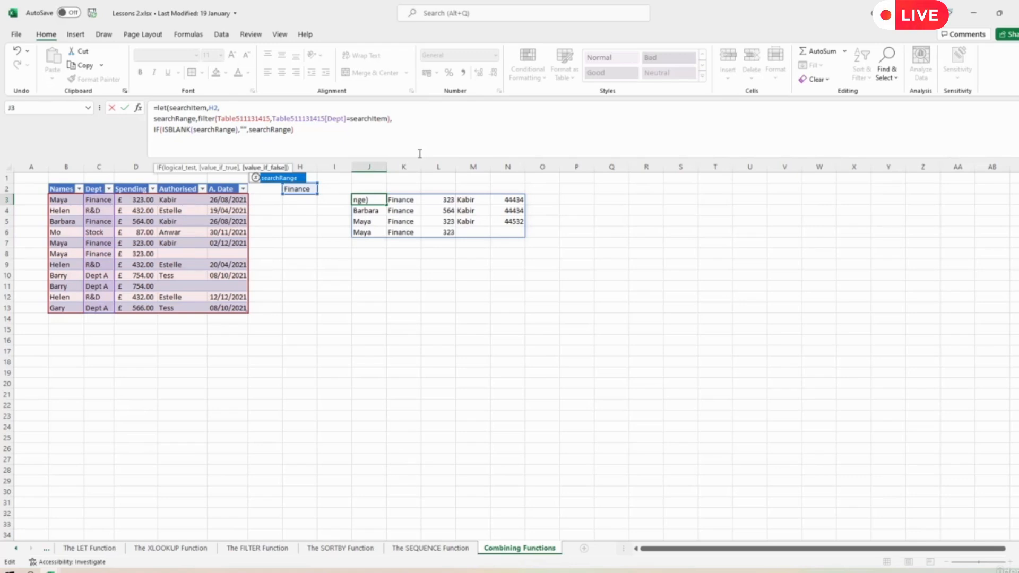
key(Return)
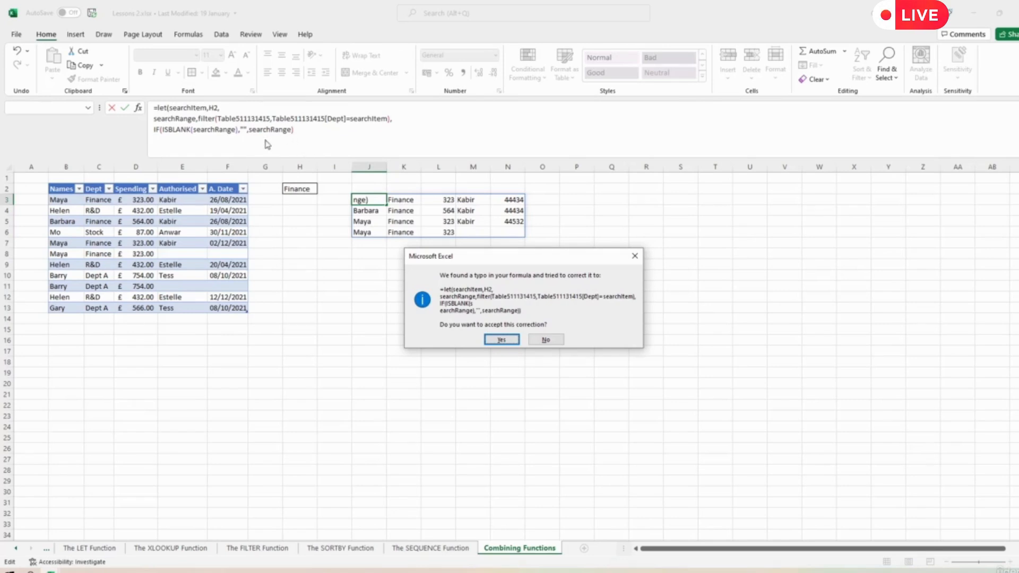
click(502, 341)
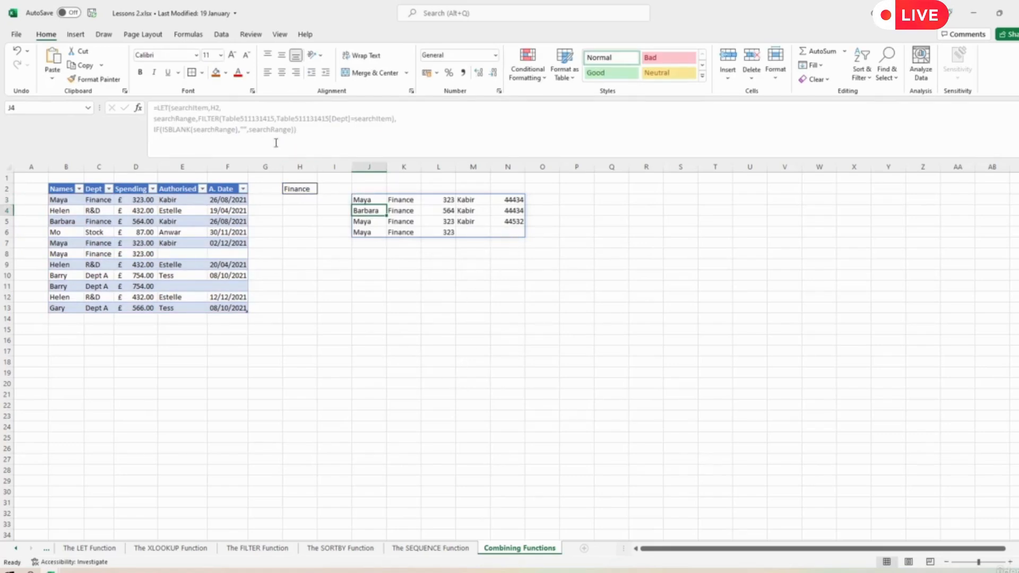
click(375, 201)
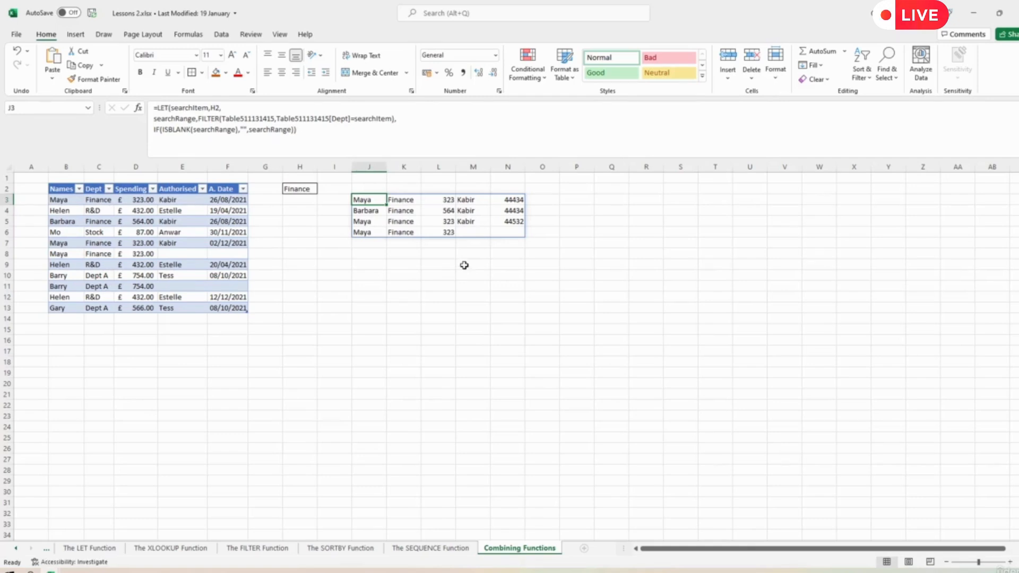
click(445, 264)
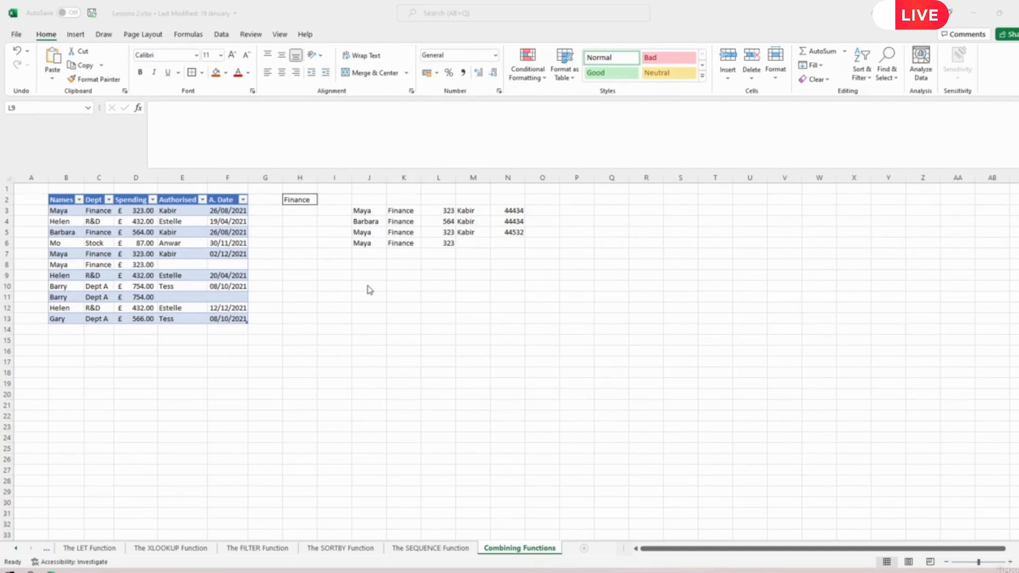
Enter a UNIQUE formula in J11 that lists the distinct departments from the table's Dept column
click(367, 298)
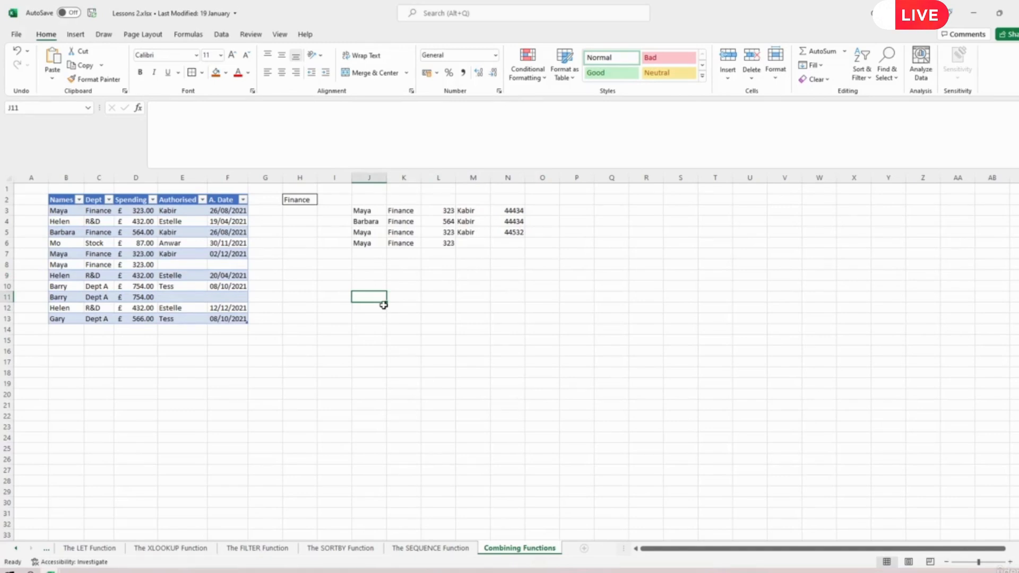
text(=unique)
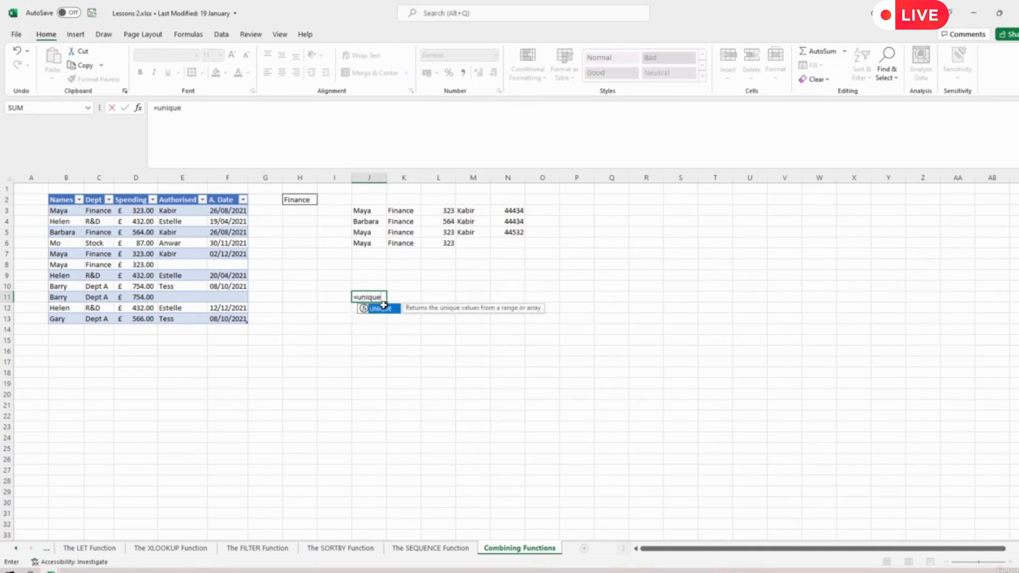
text(()
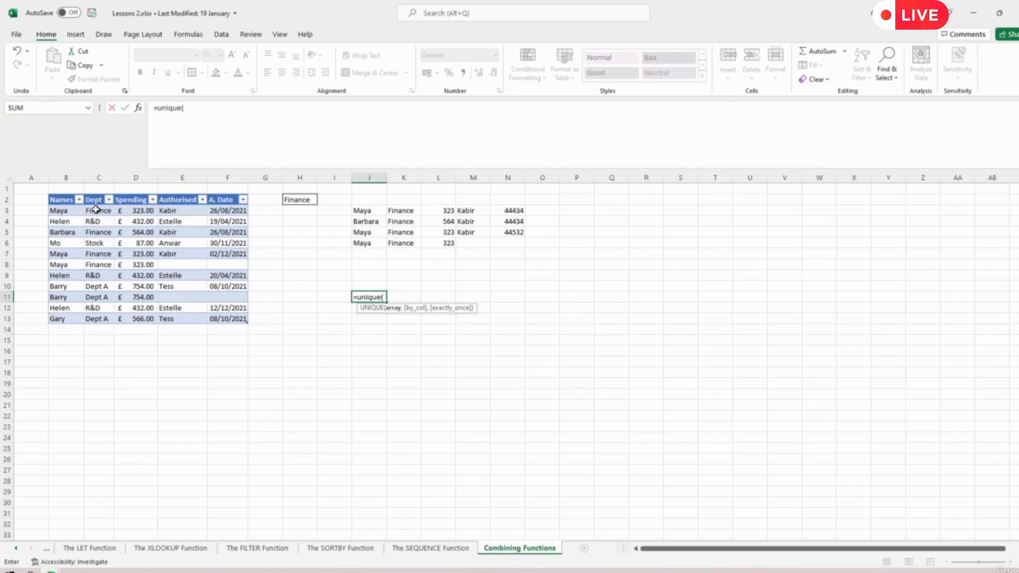
drag(96, 209, 97, 320)
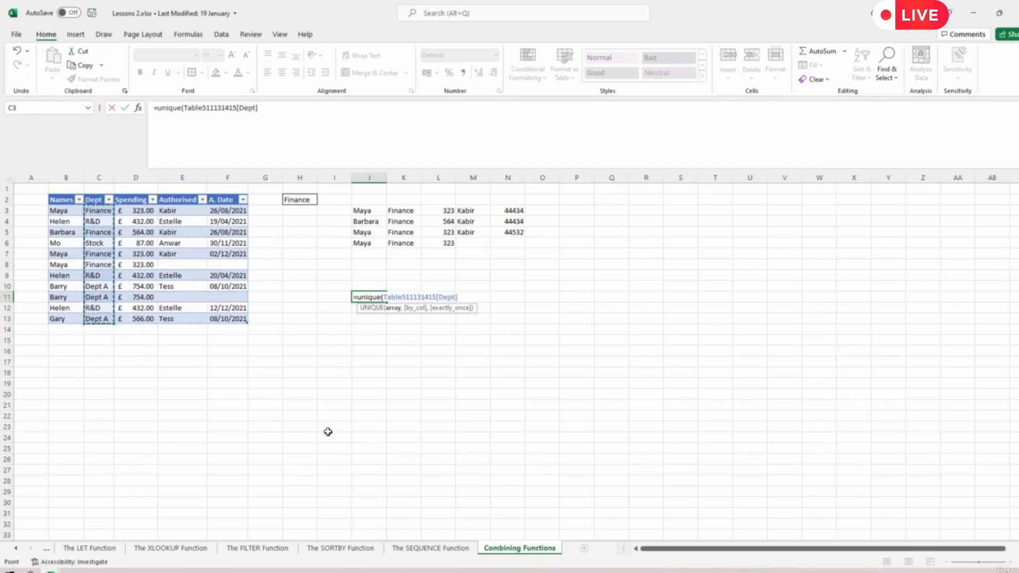
text())
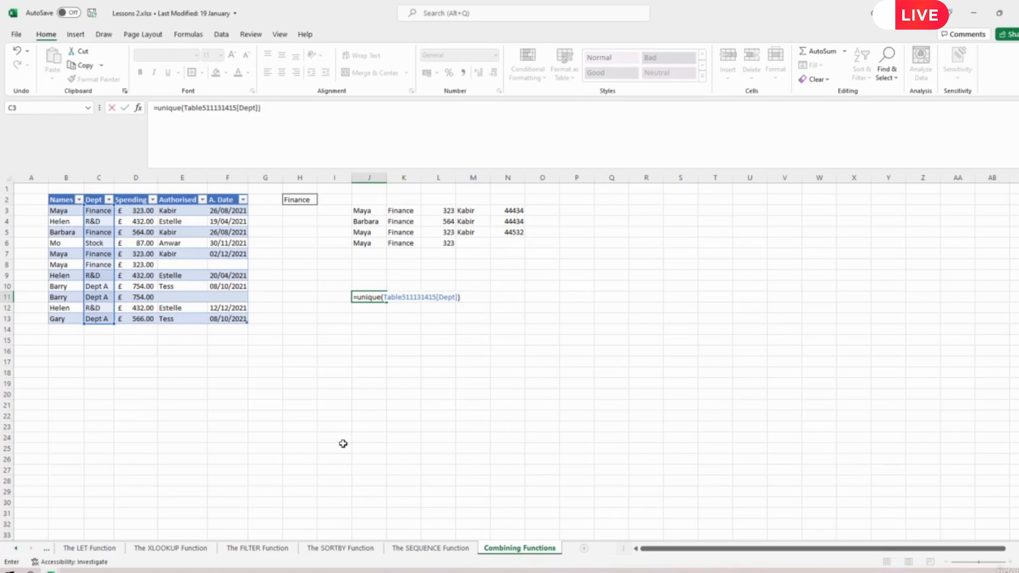
key(Return)
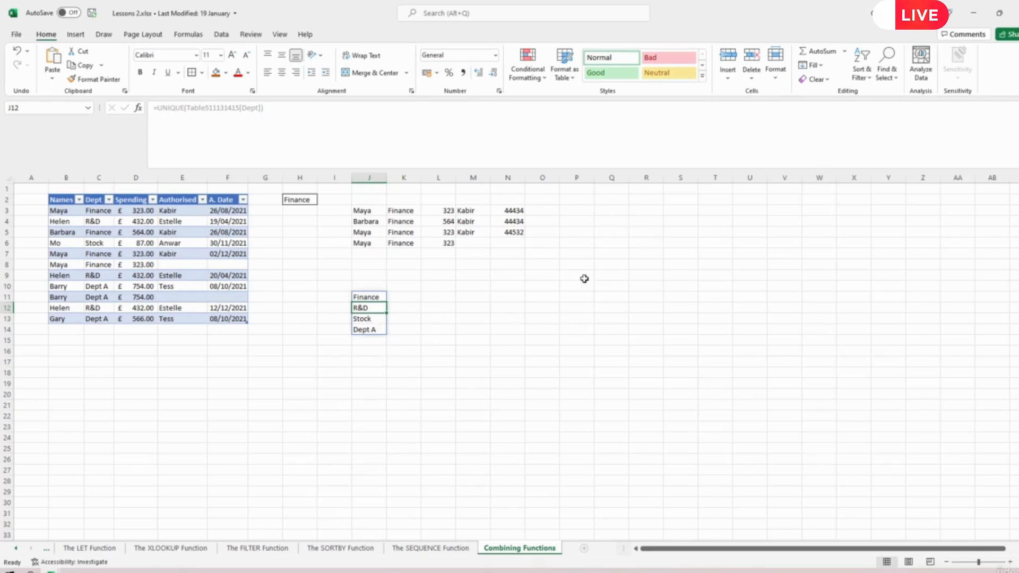
click(296, 394)
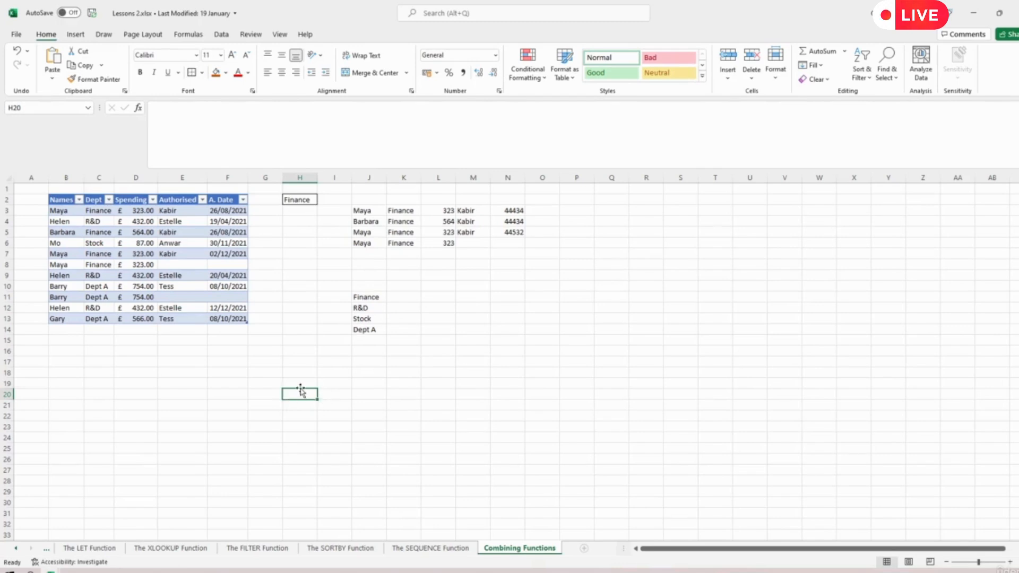
Start a data validation rule for H2 that allows a List, moving the dialog clear of the department list
click(296, 199)
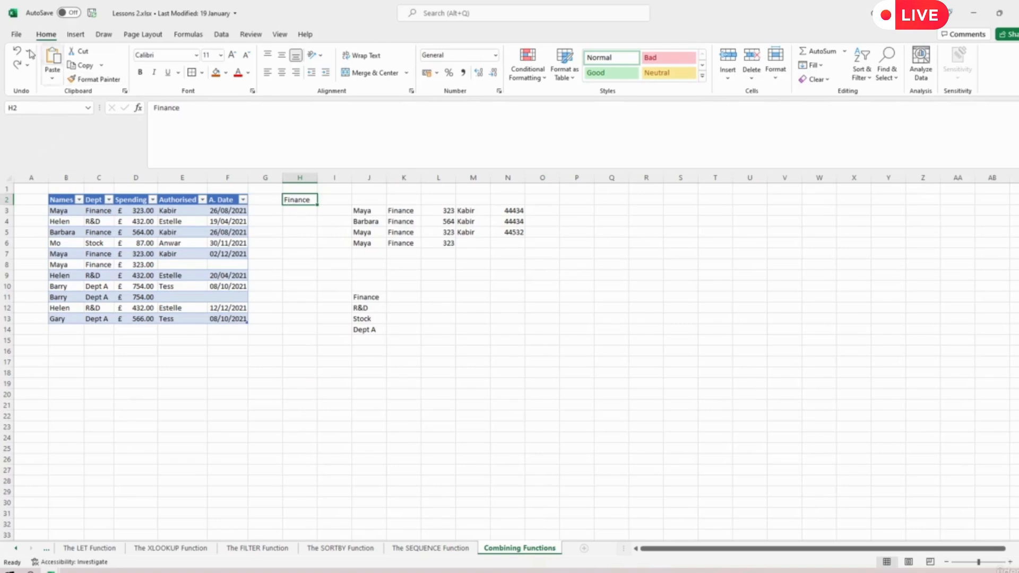
click(74, 35)
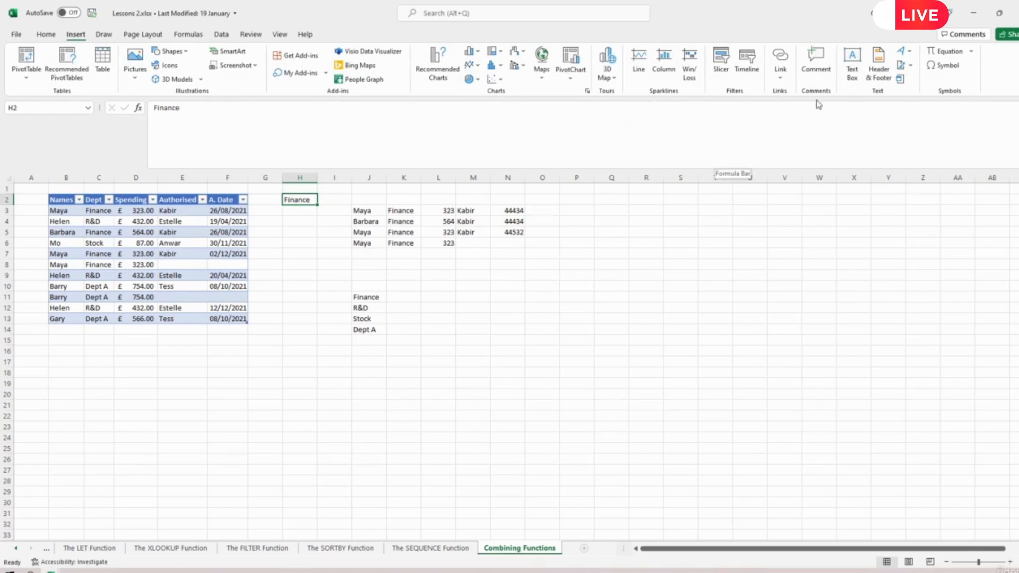
click(222, 35)
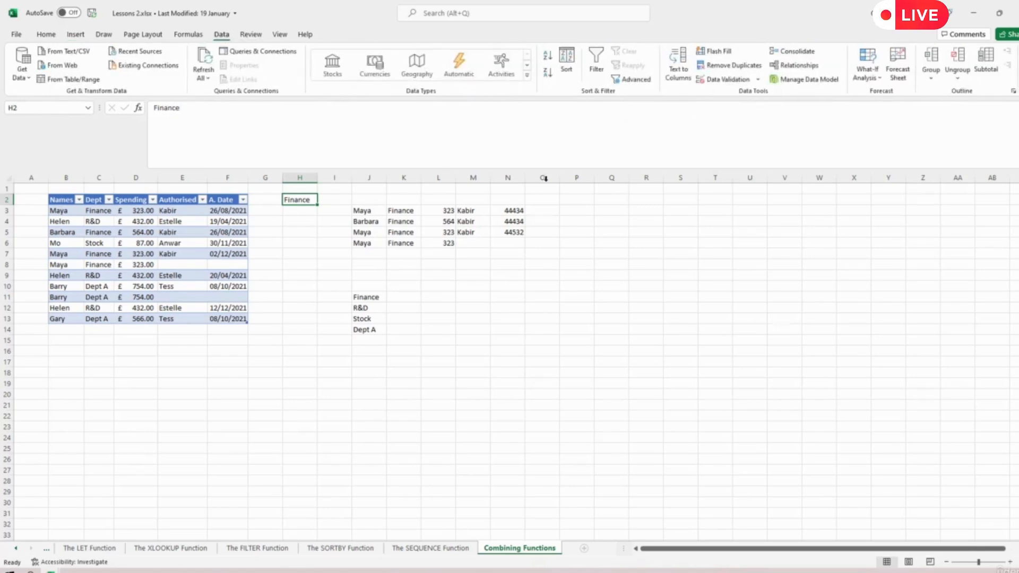
click(739, 80)
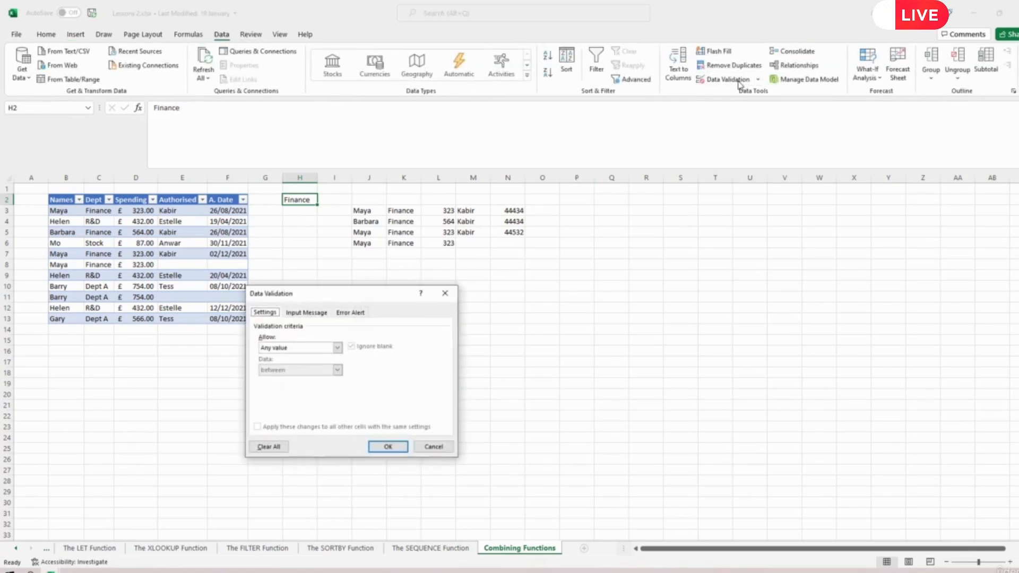
click(337, 347)
click(263, 379)
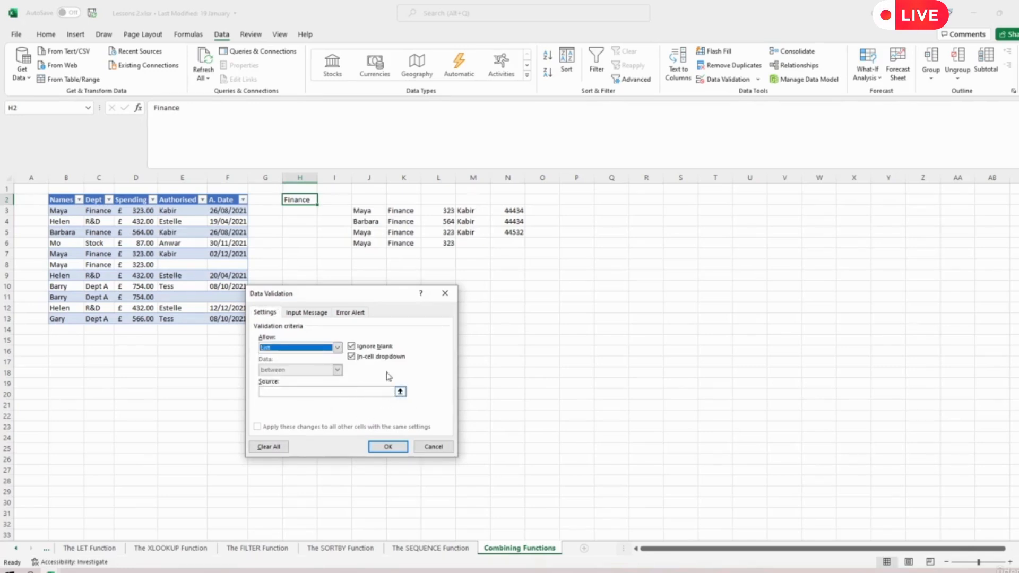
drag(355, 295, 709, 282)
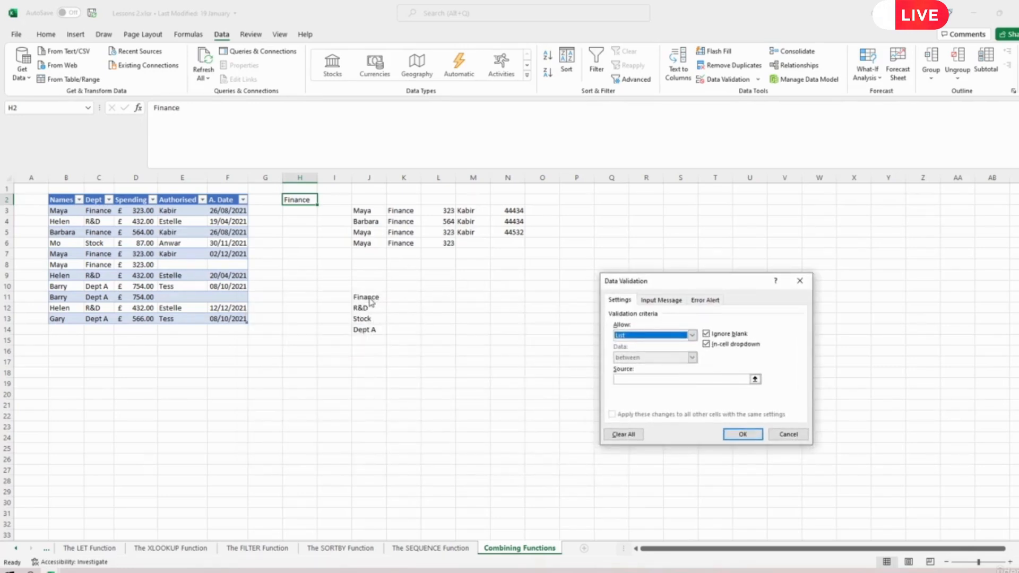
Set the validation source to the spilled range =$J$11#, apply the rule and check the dropdown choices in H2
click(755, 379)
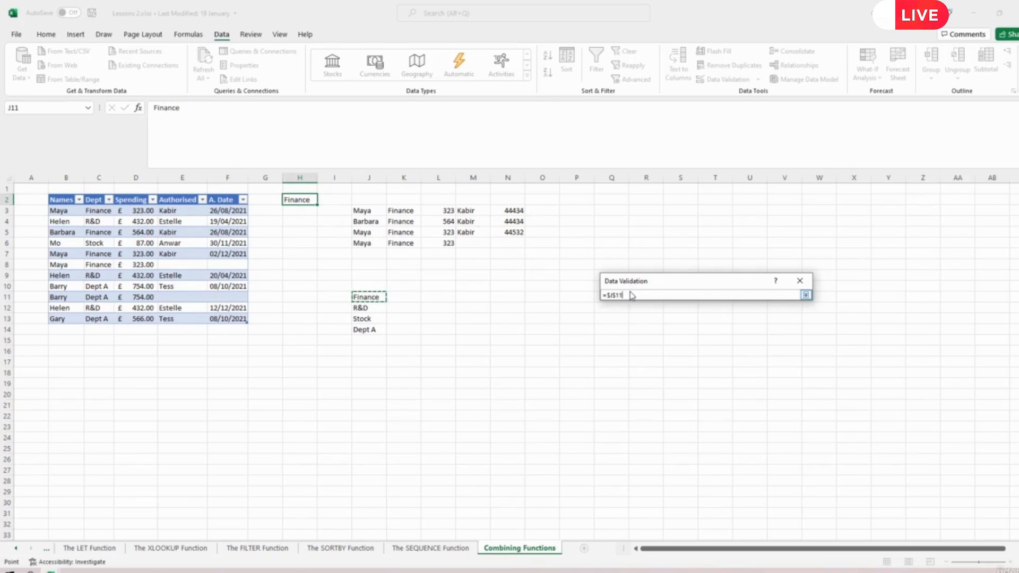
text(#)
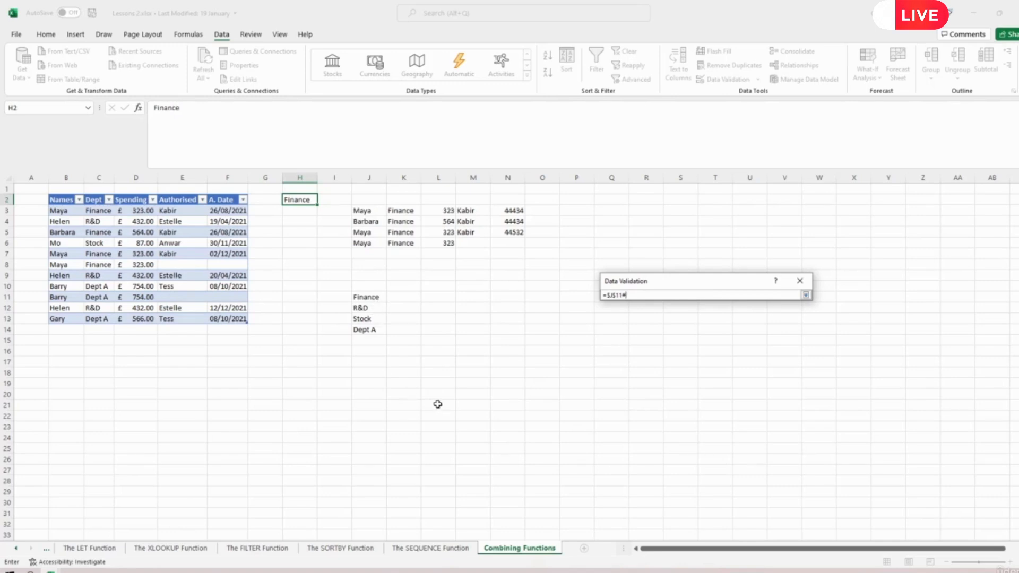
key(Return)
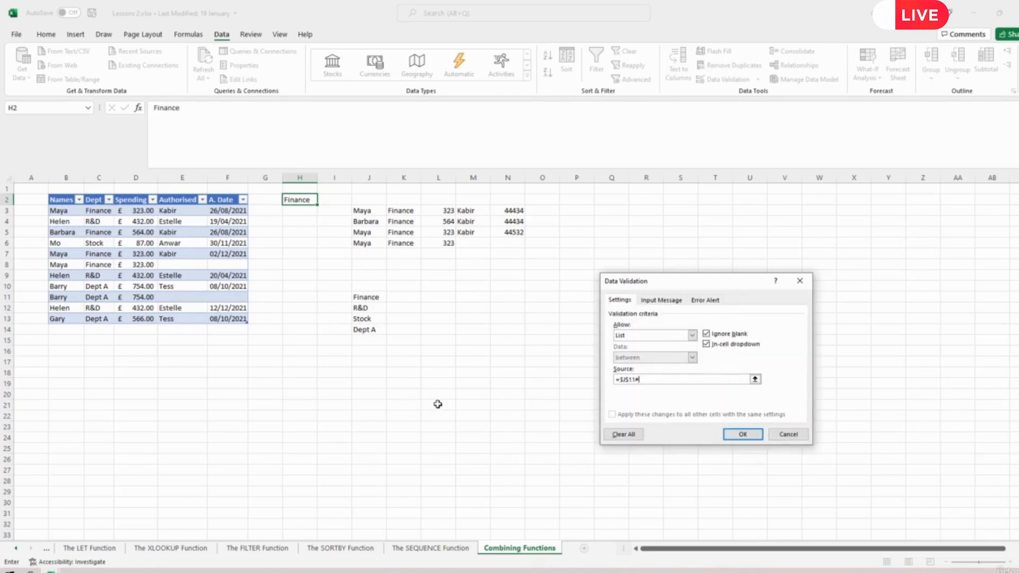
click(742, 435)
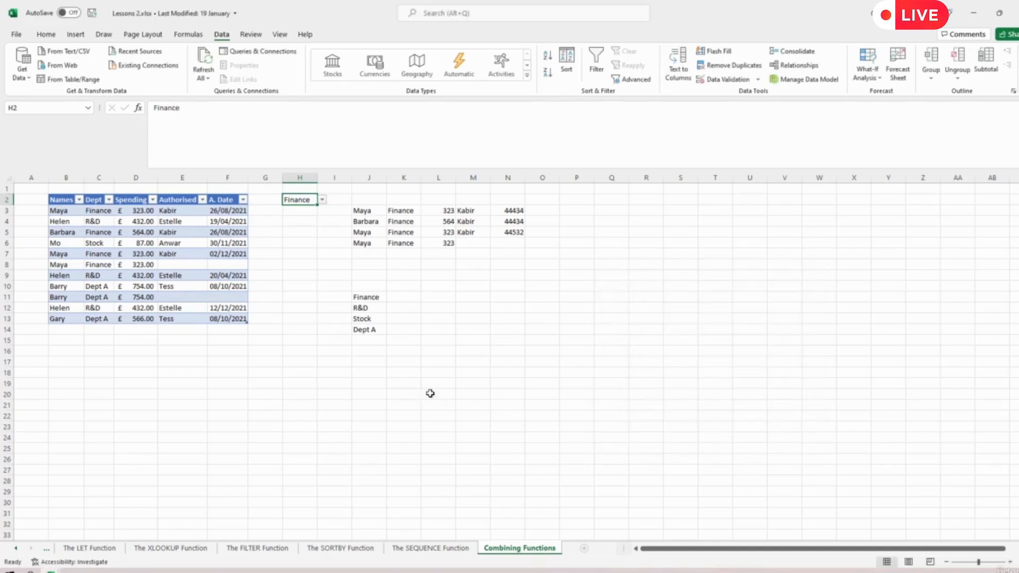
click(322, 200)
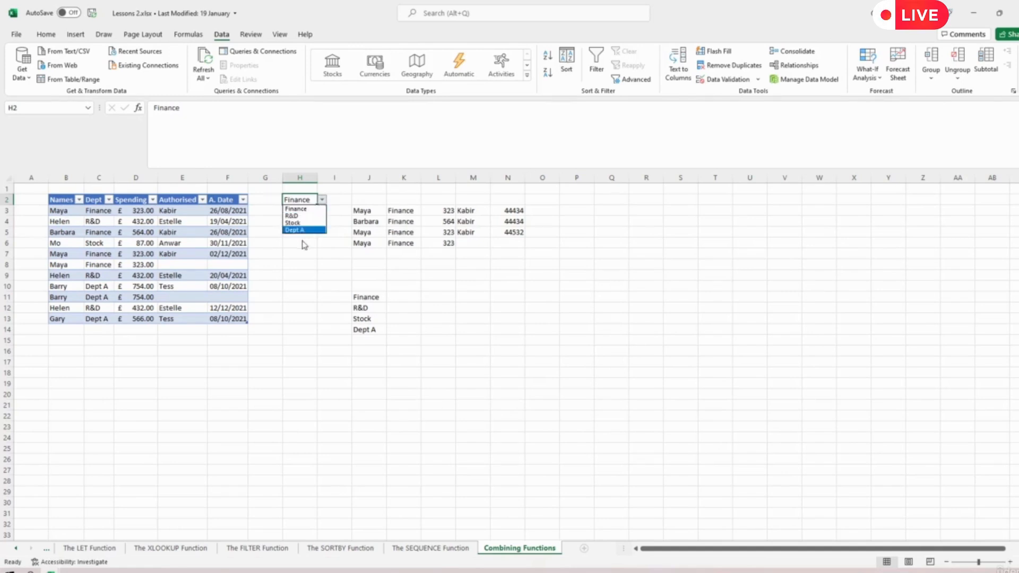
Add a table row in row 14 with a person's name and department Dept B, then check H2's dropdown choices
click(63, 333)
click(64, 329)
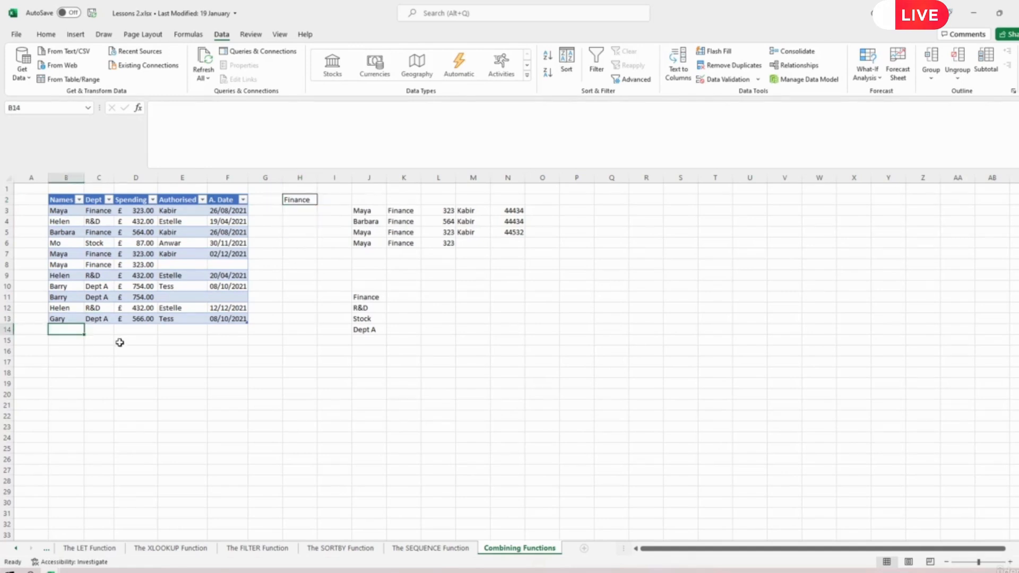
text(B)
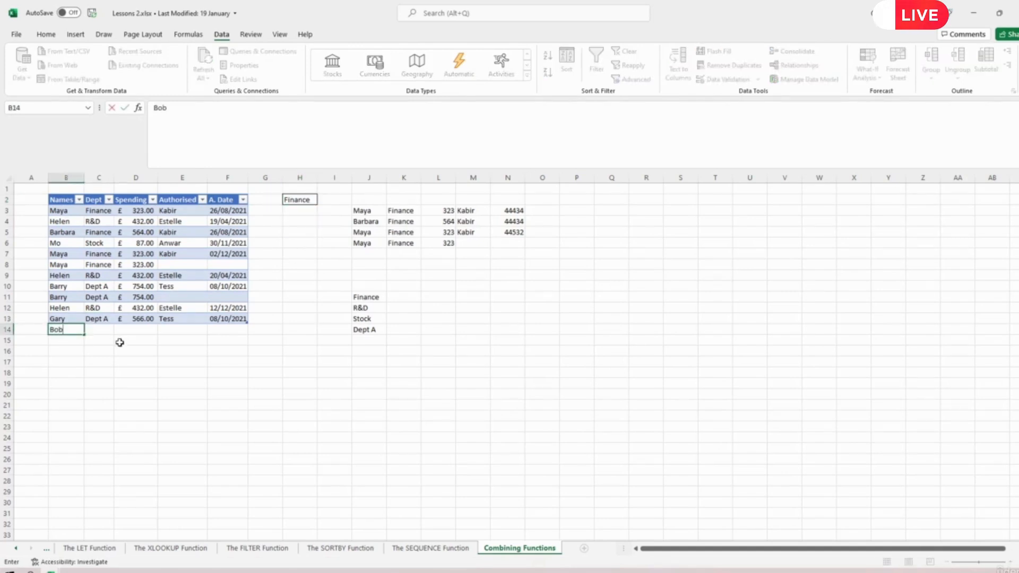
text(ob)
key(Tab)
text(D)
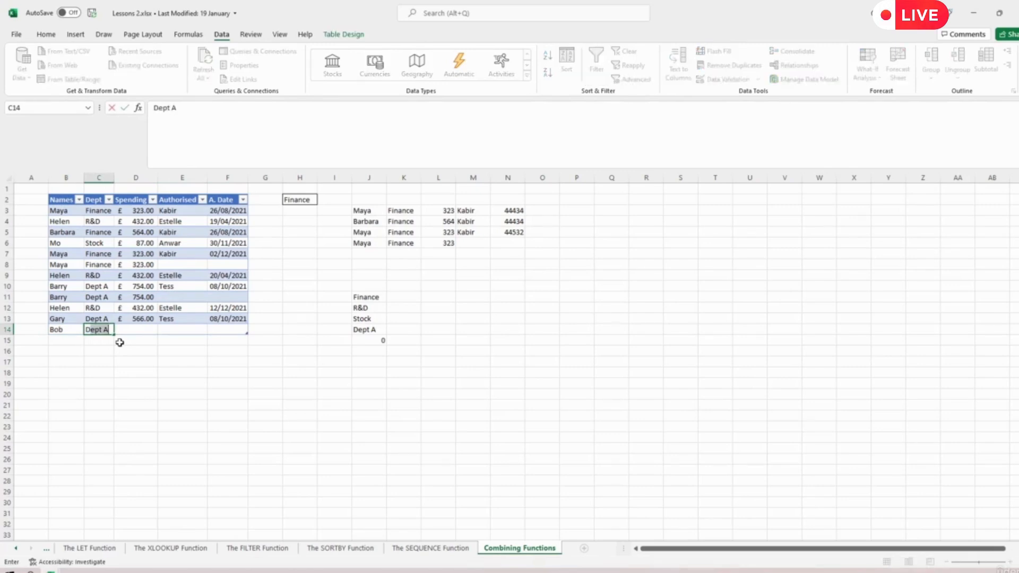
text(ept B)
key(Tab)
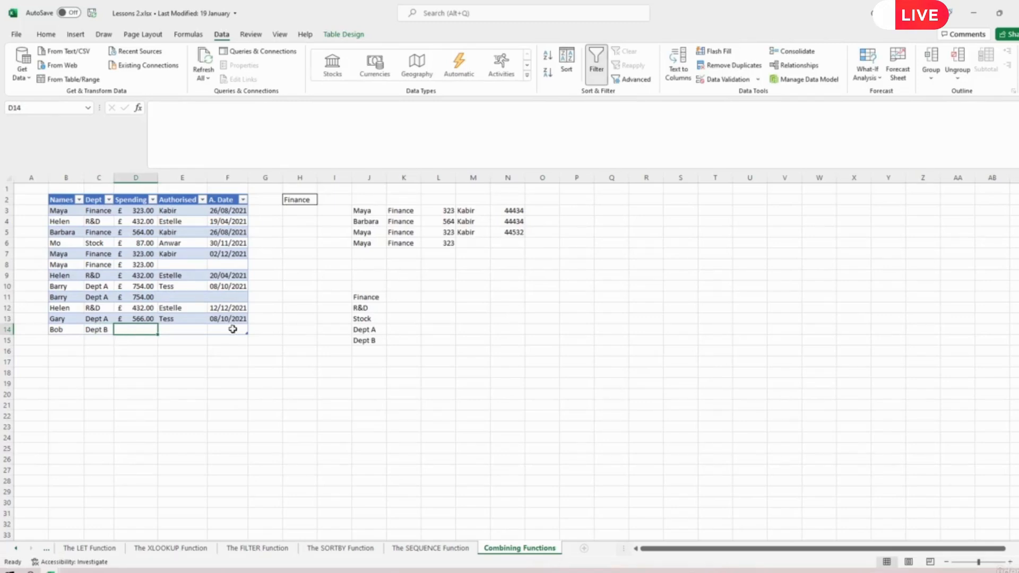
click(307, 200)
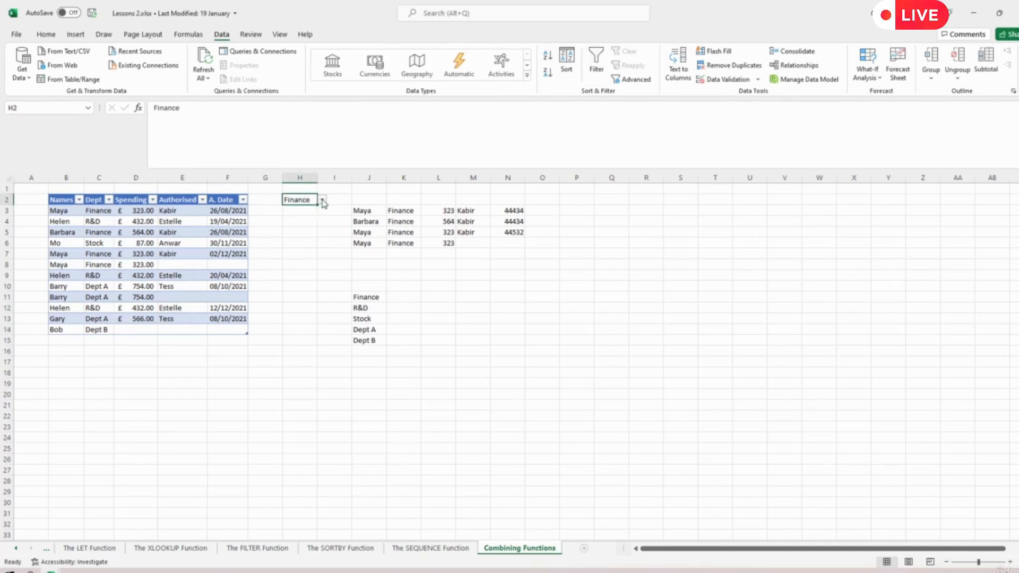
click(322, 200)
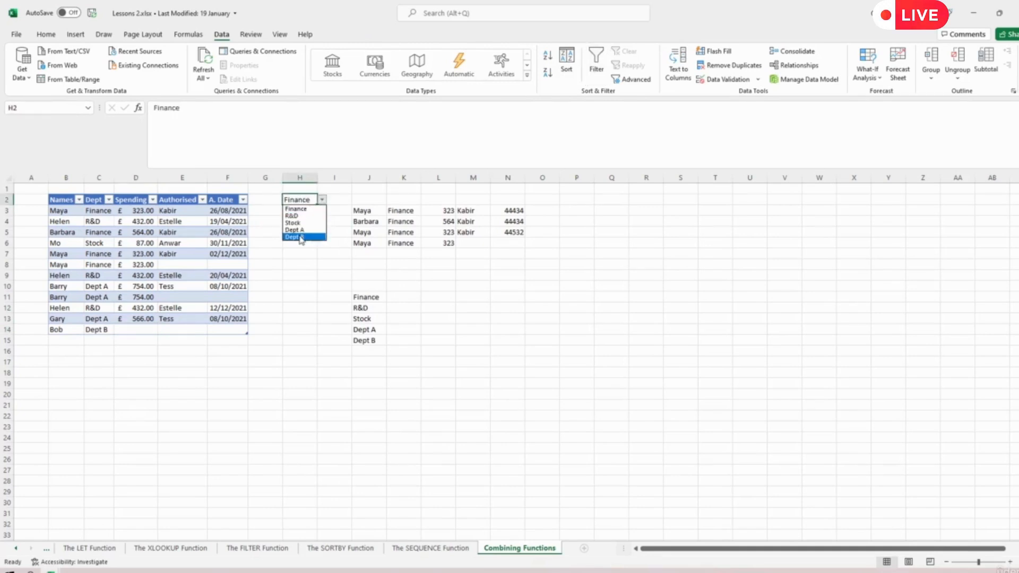
Complete the Dept B row in row 14 with spending 324, the authoriser's first name and the date 12/12/2021
click(136, 331)
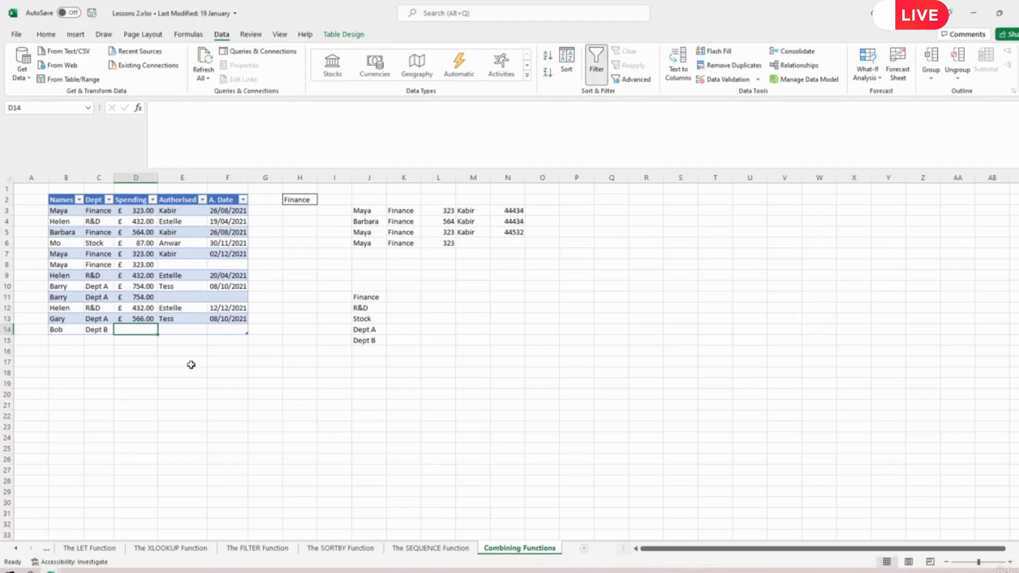
text(324)
key(Tab)
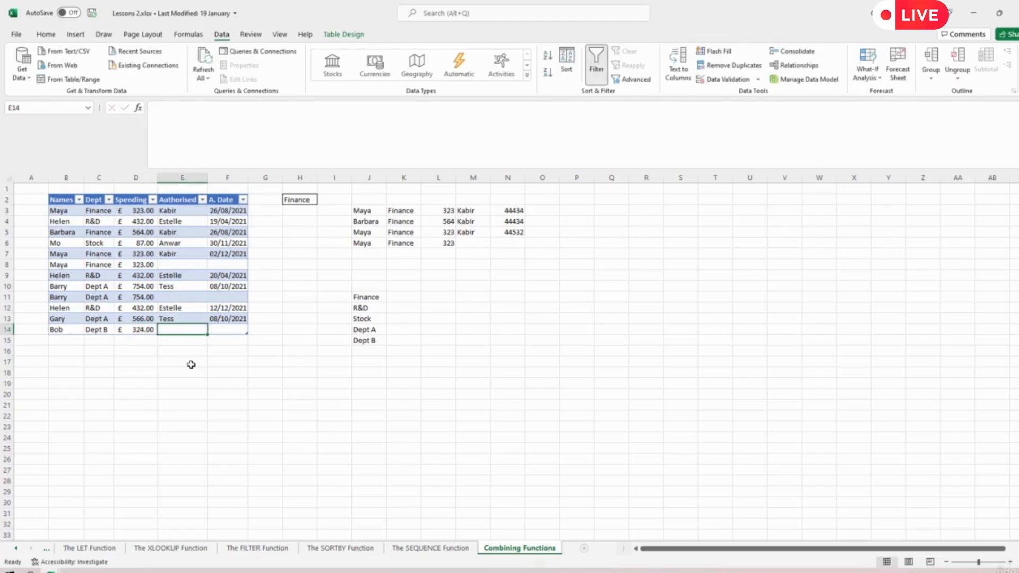
text(Ruby)
key(Tab)
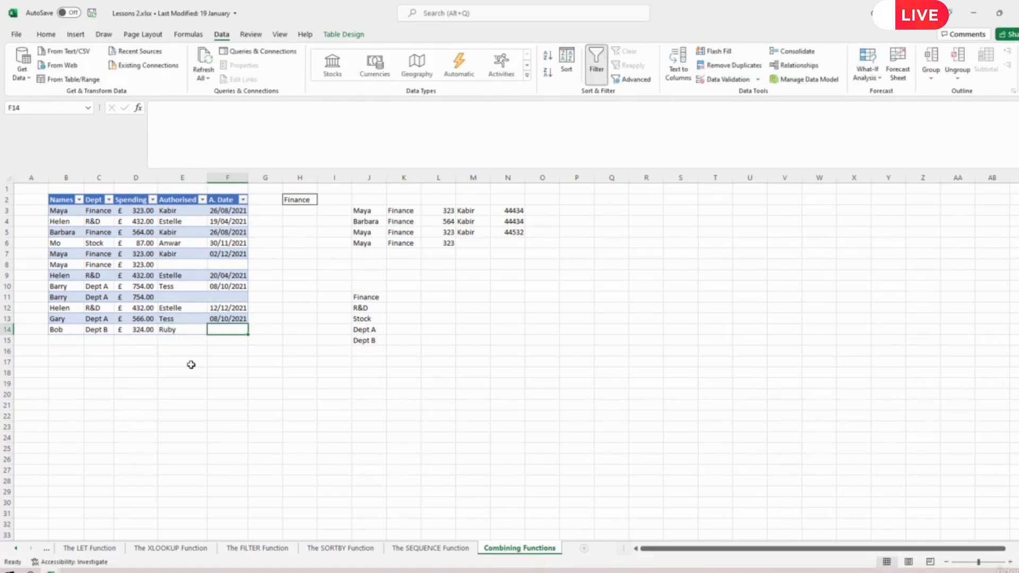
text(12/12)
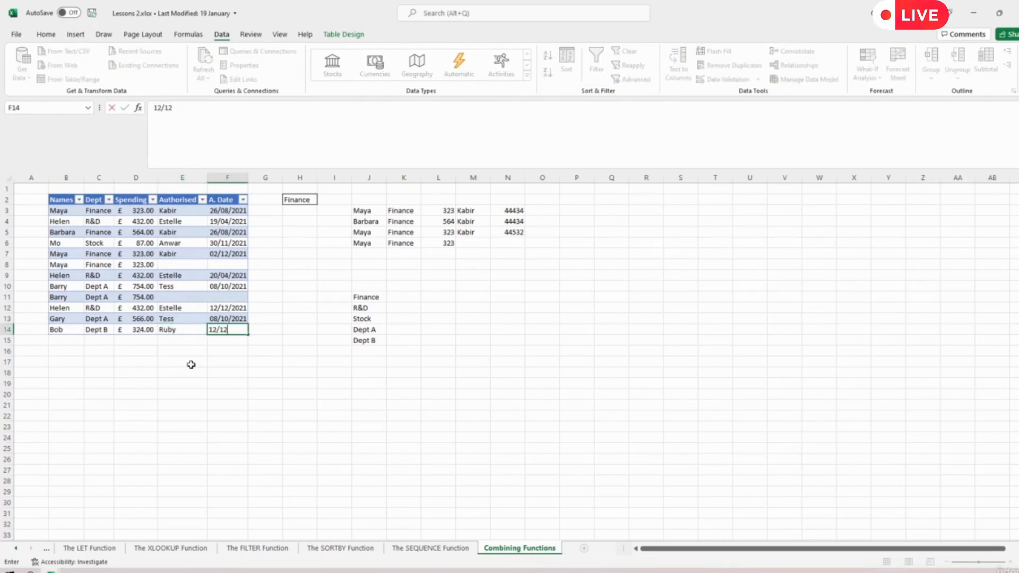
text(/2021)
key(Return)
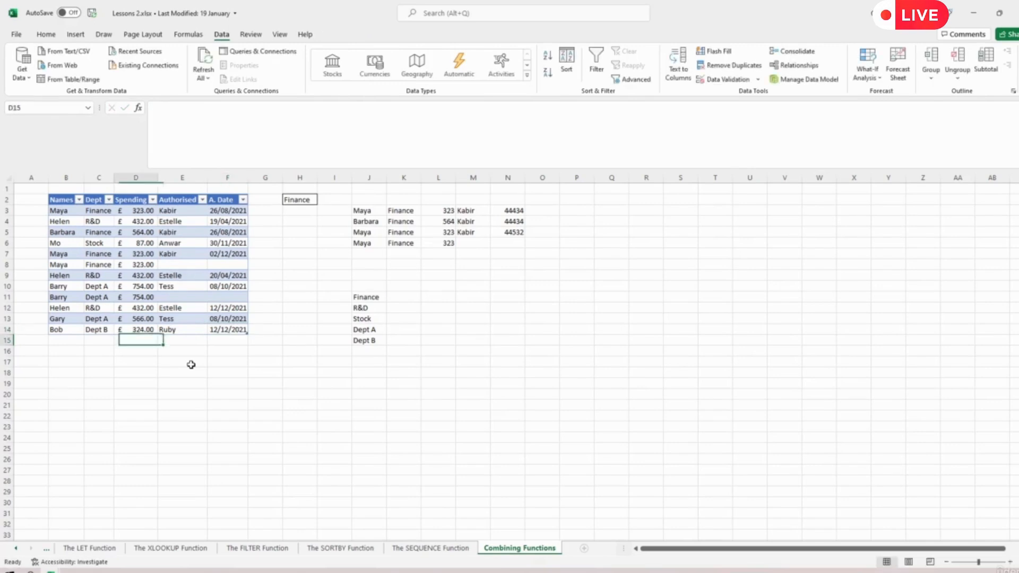
Choose Dept B in H2 to test the filtered results
click(309, 200)
click(323, 199)
click(306, 237)
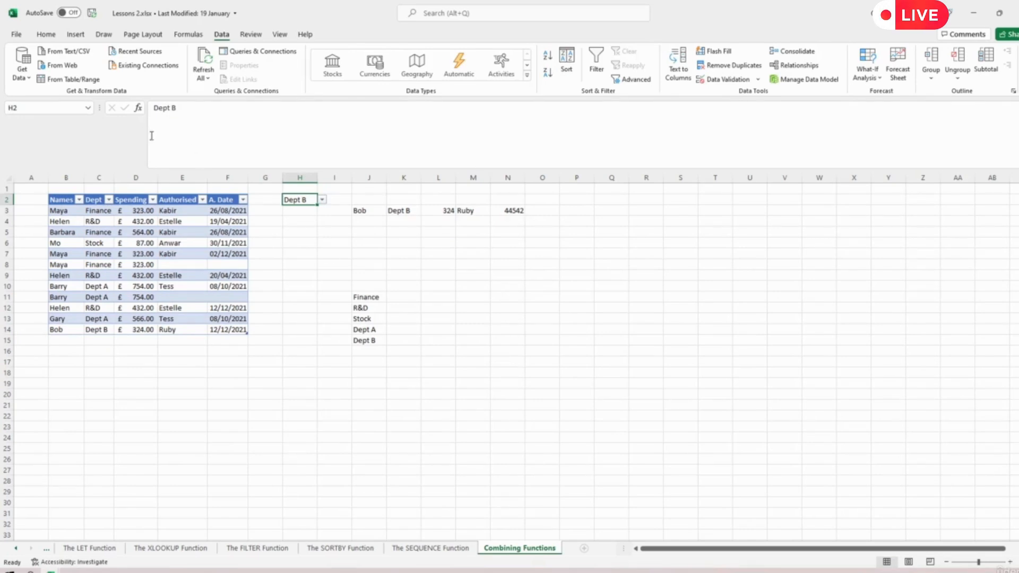
Collapse the expanded formula bar to a single line
click(157, 110)
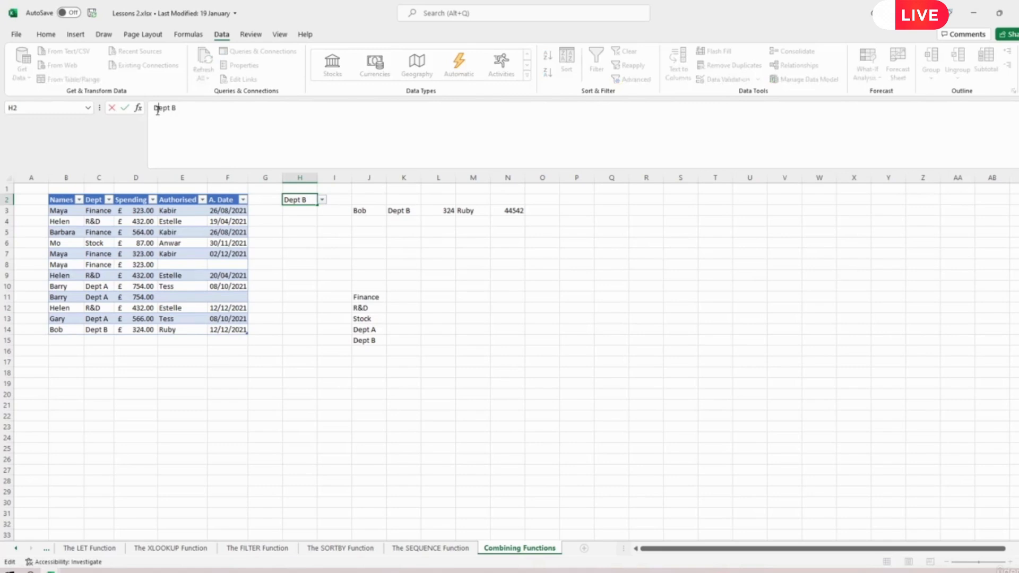
right_click(157, 111)
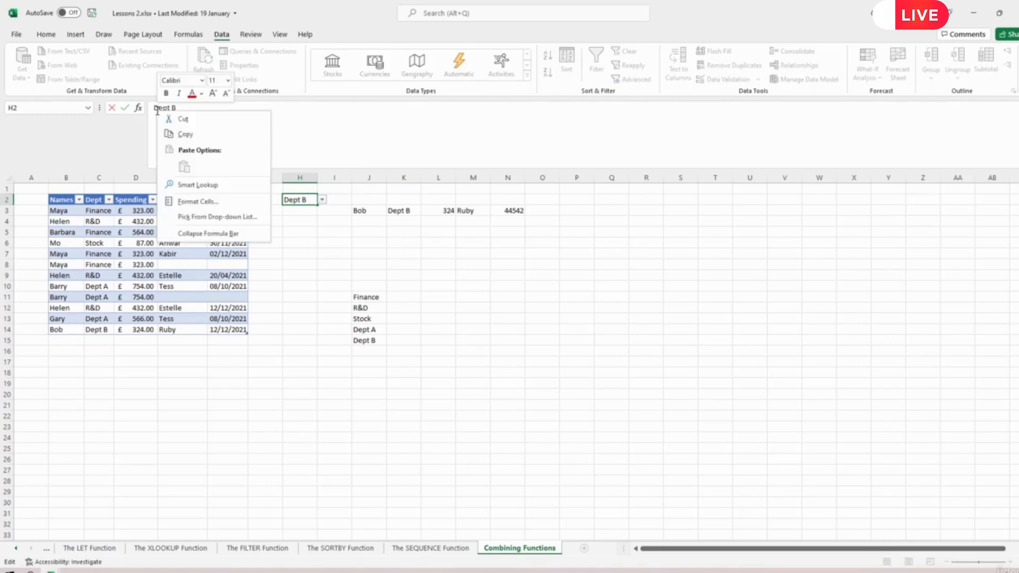
click(209, 233)
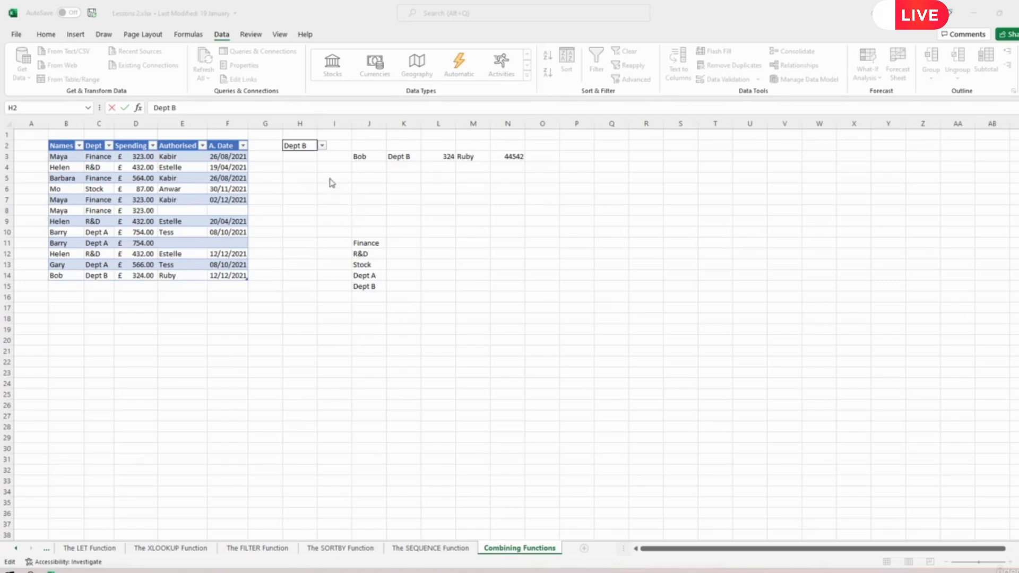
Insert two blank columns at column I, between the H2 dropdown and the filtered results
click(336, 123)
right_click(335, 123)
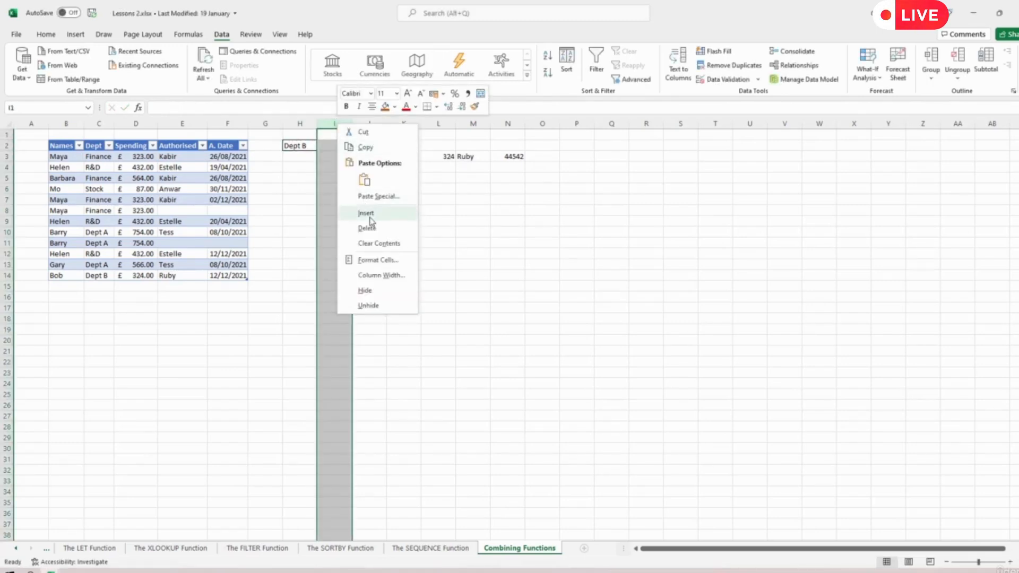
click(370, 215)
right_click(335, 123)
key(Escape)
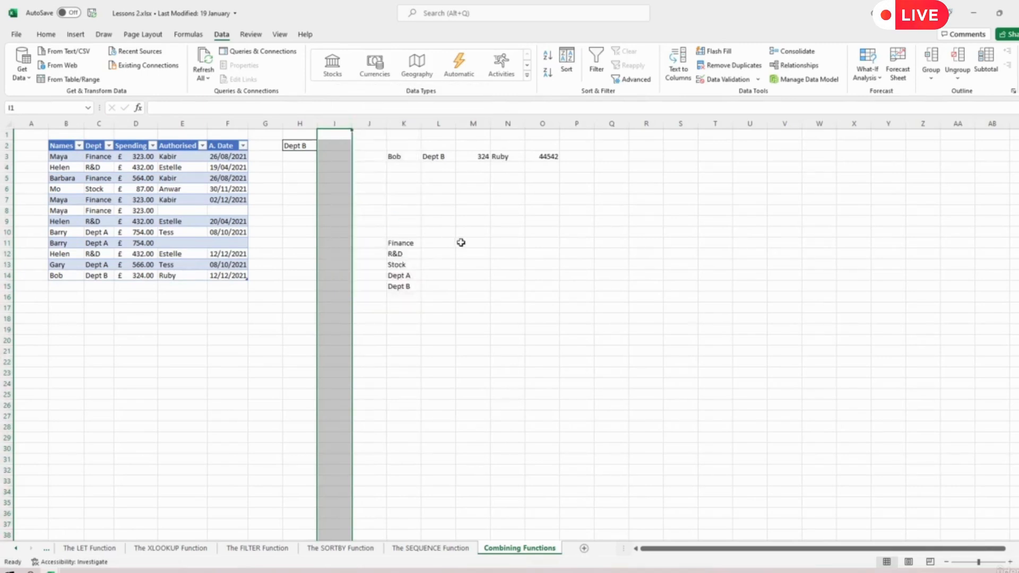
Enter a FILTER formula in N11 that returns the table's Authorised column where Dept equals H2
click(504, 242)
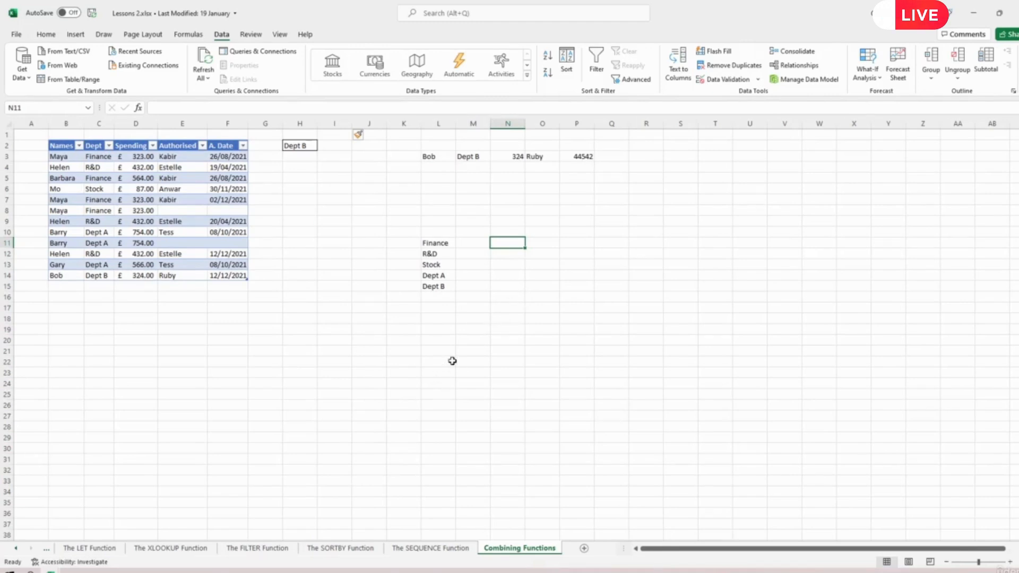
text(=fi)
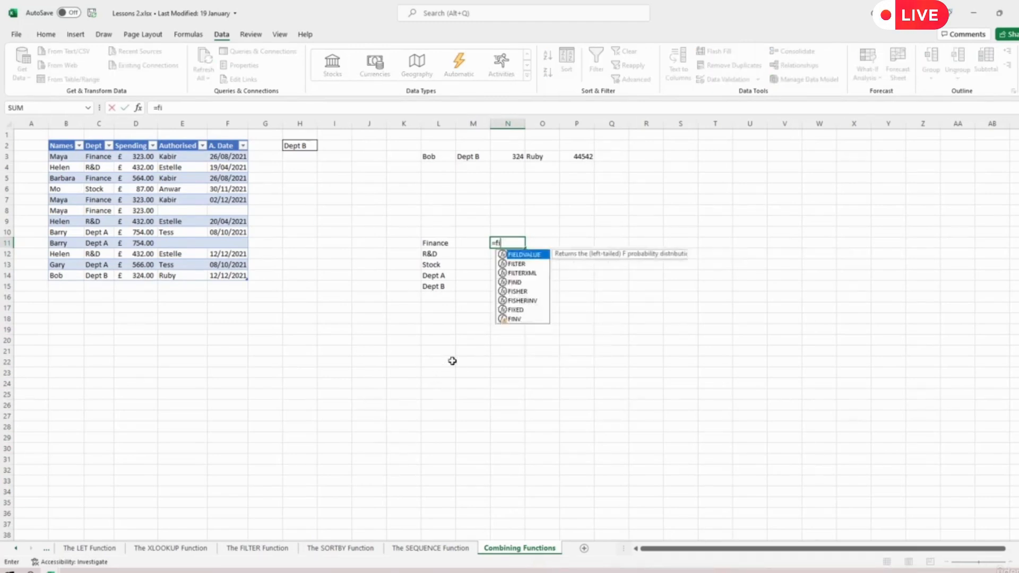
text(lter()
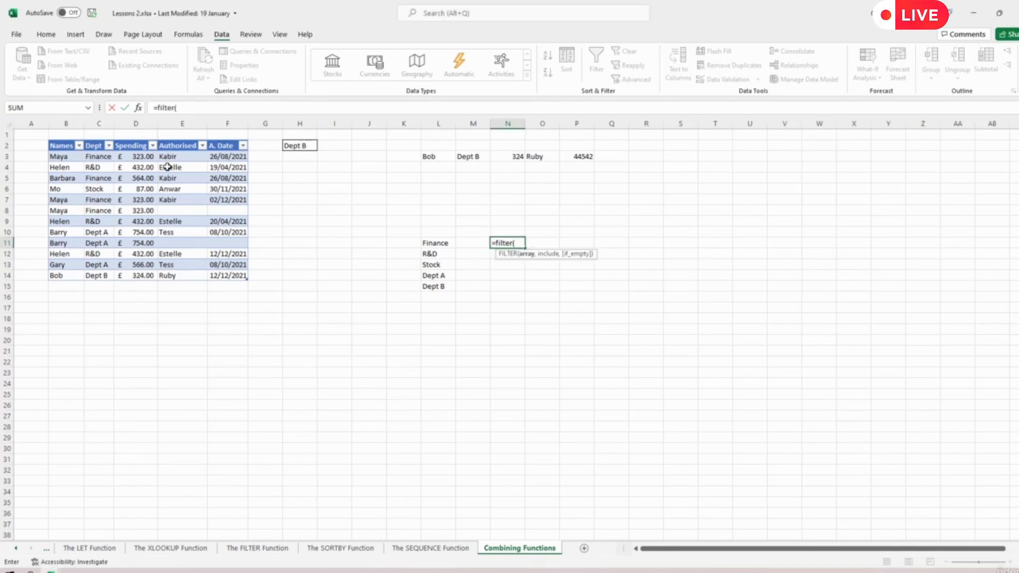
drag(169, 157, 183, 277)
text(,)
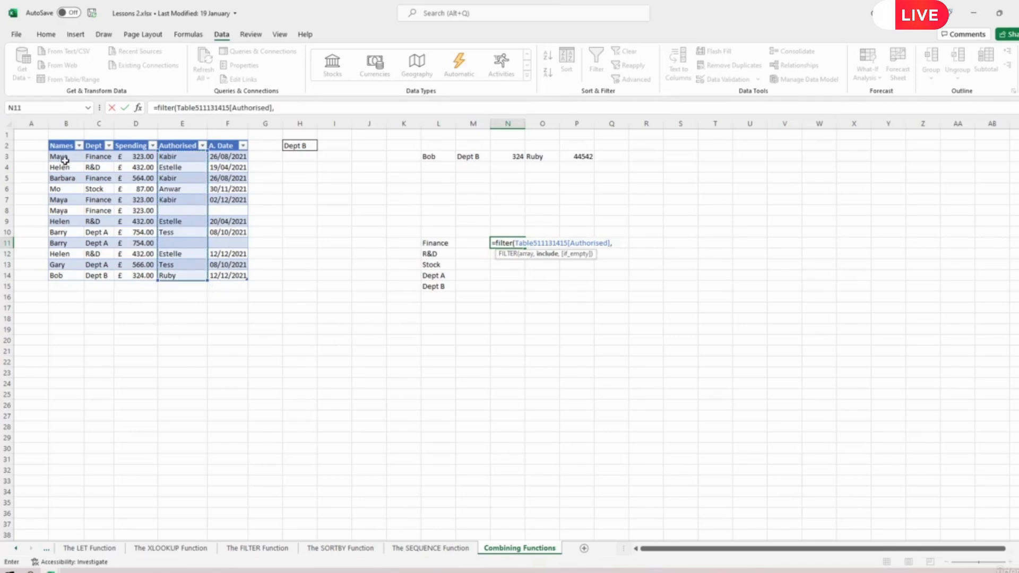
click(102, 158)
drag(103, 158, 104, 277)
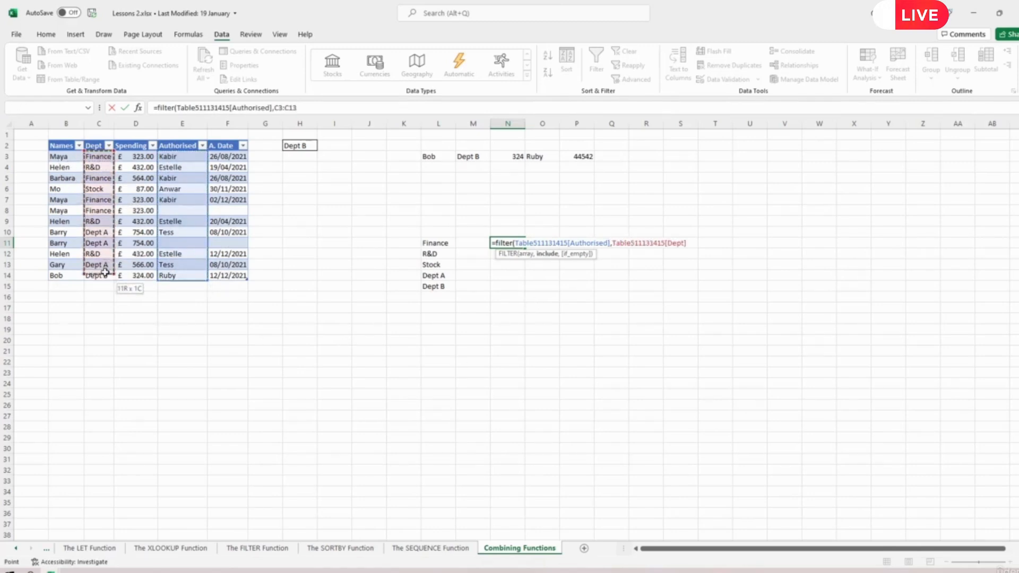
text(=)
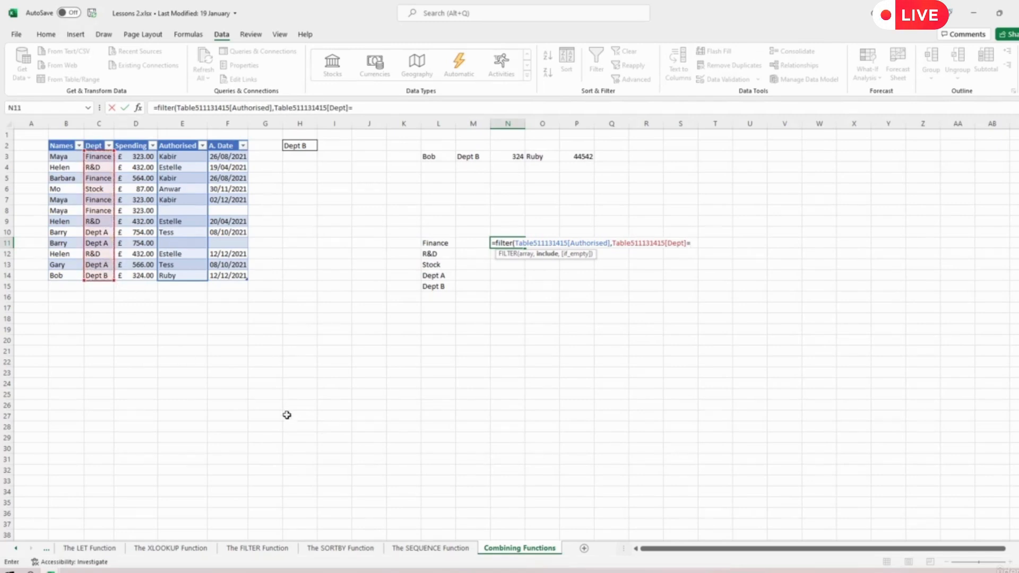
click(298, 145)
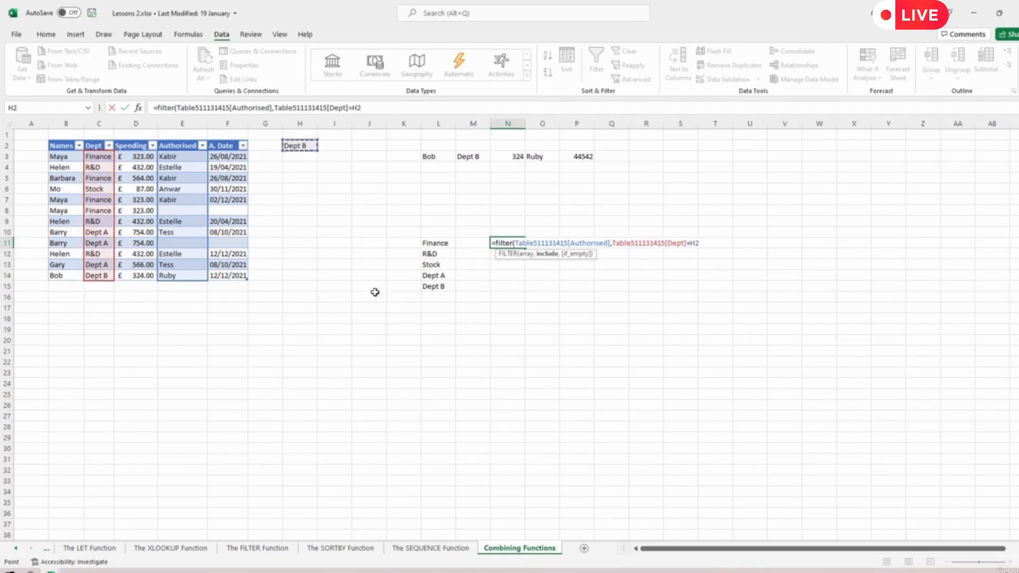
text())
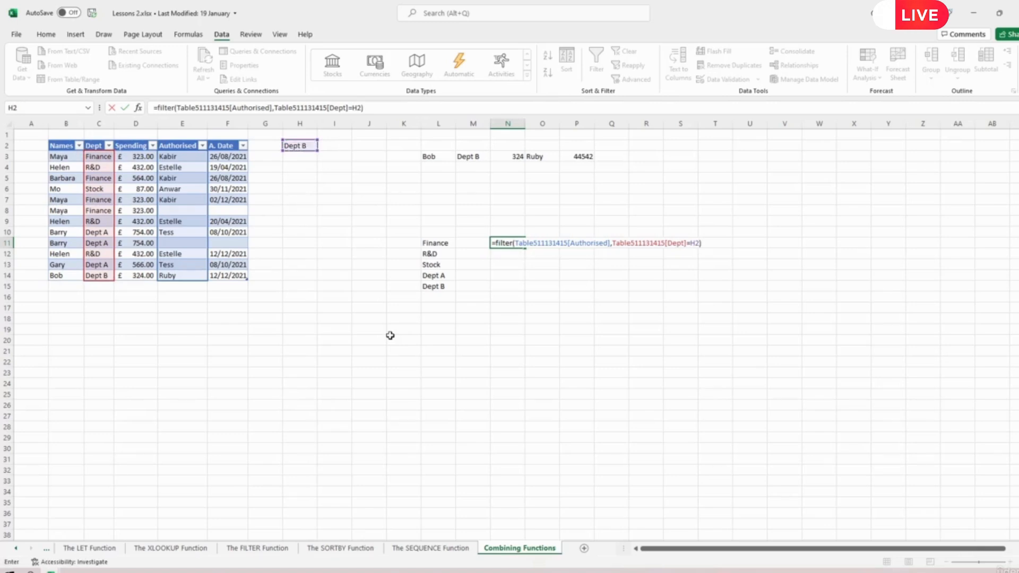
key(Return)
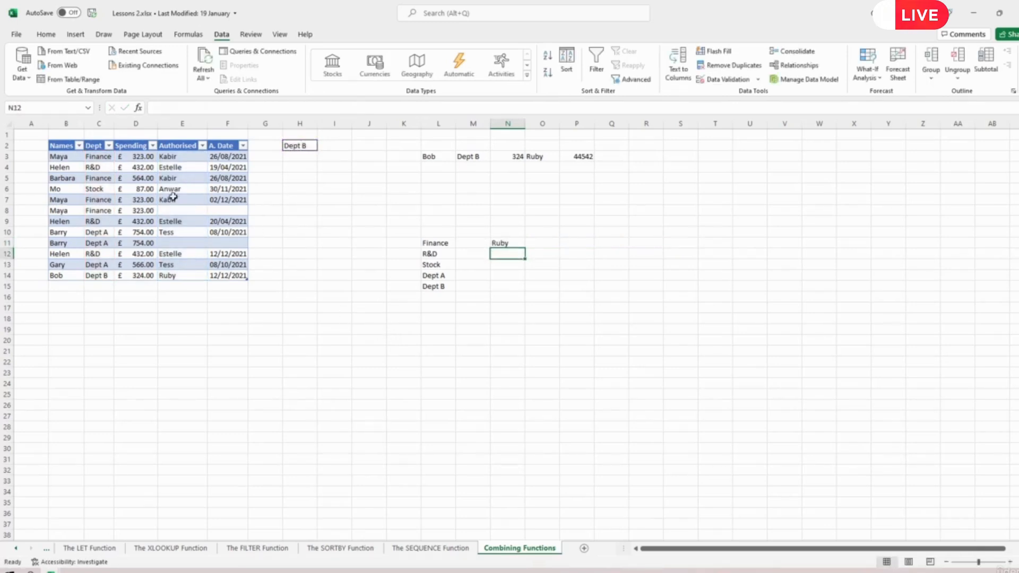
Choose Finance in H2 and check the authoriser list that spills from N11, including its blank entry
click(304, 145)
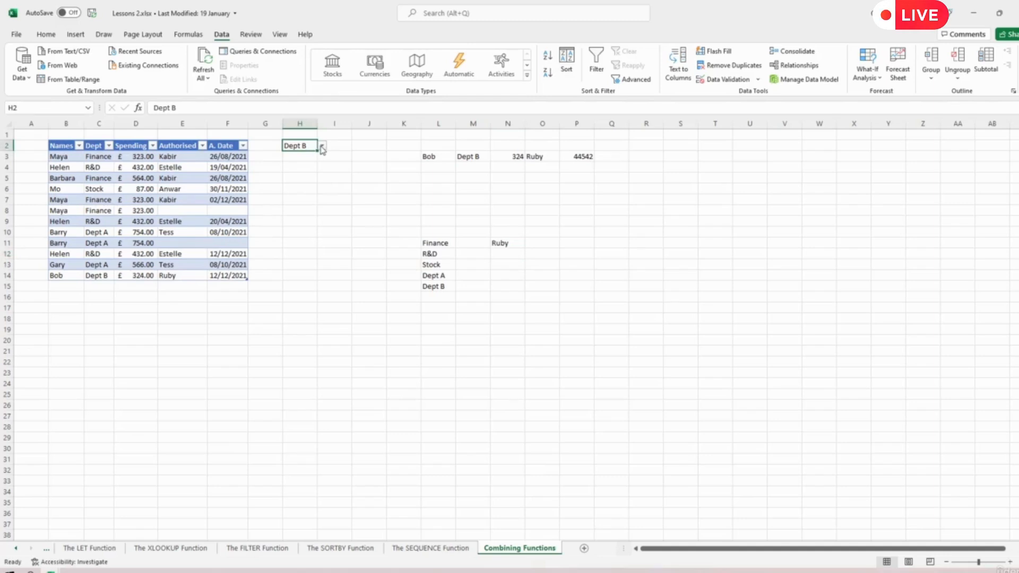
click(322, 146)
click(305, 154)
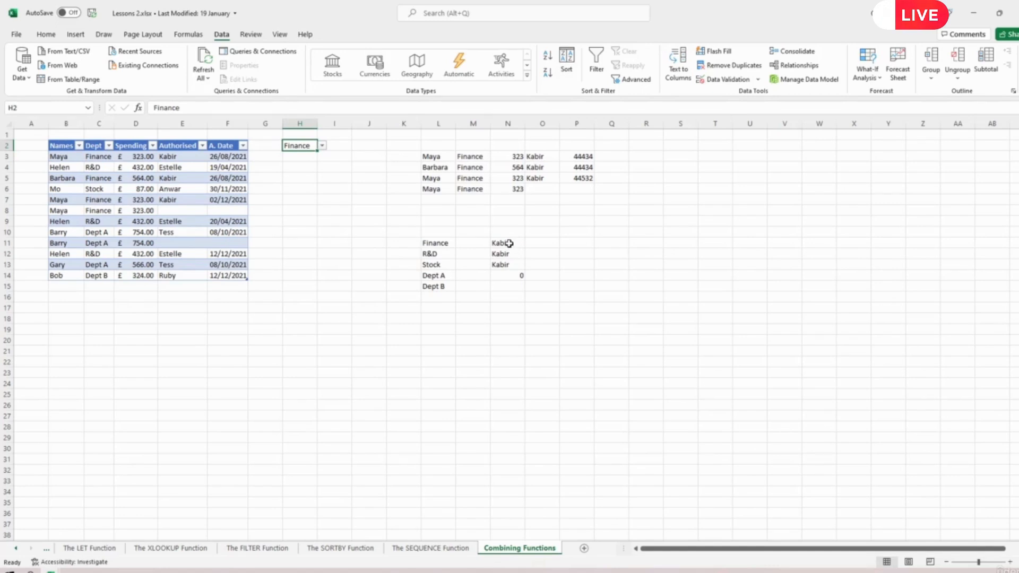
click(508, 275)
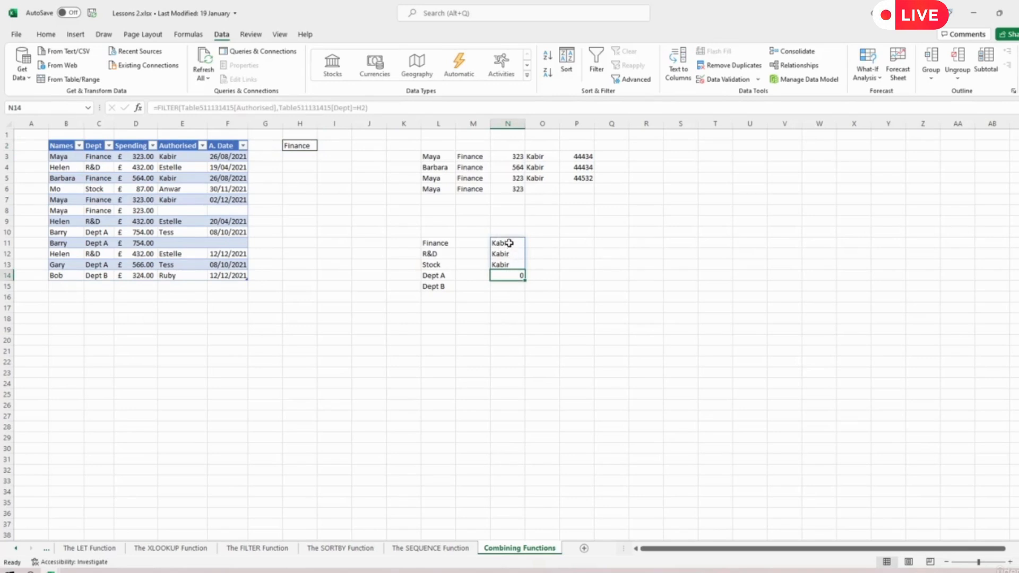
Set J2's list validation source to the spilled authoriser range =$N$11# and apply it
click(369, 147)
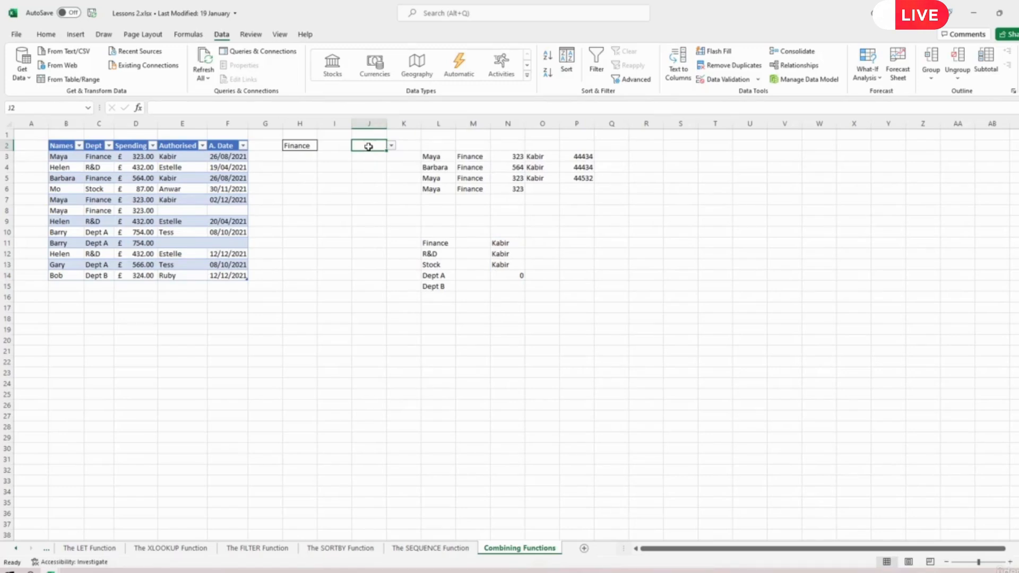
click(726, 79)
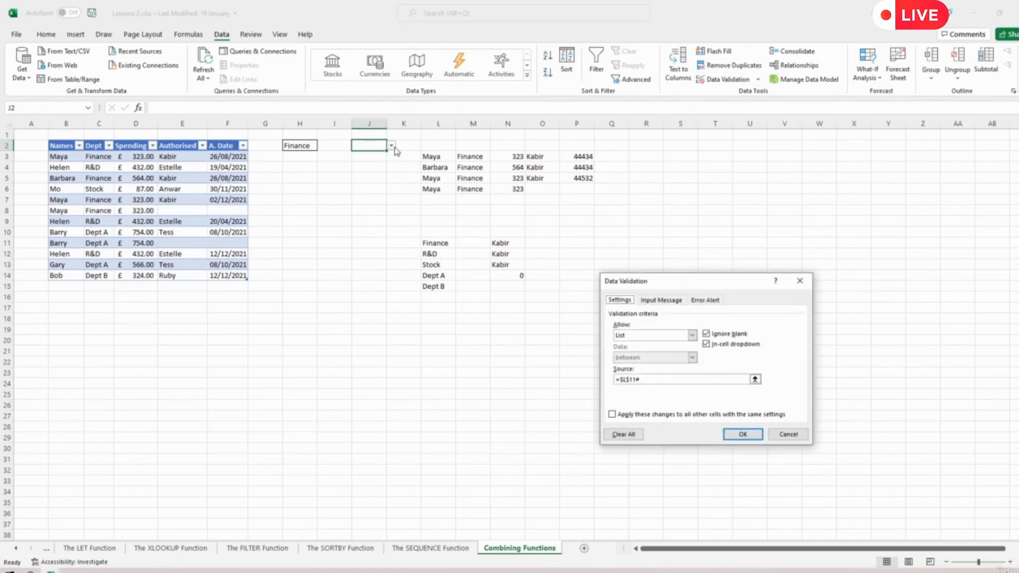
click(644, 381)
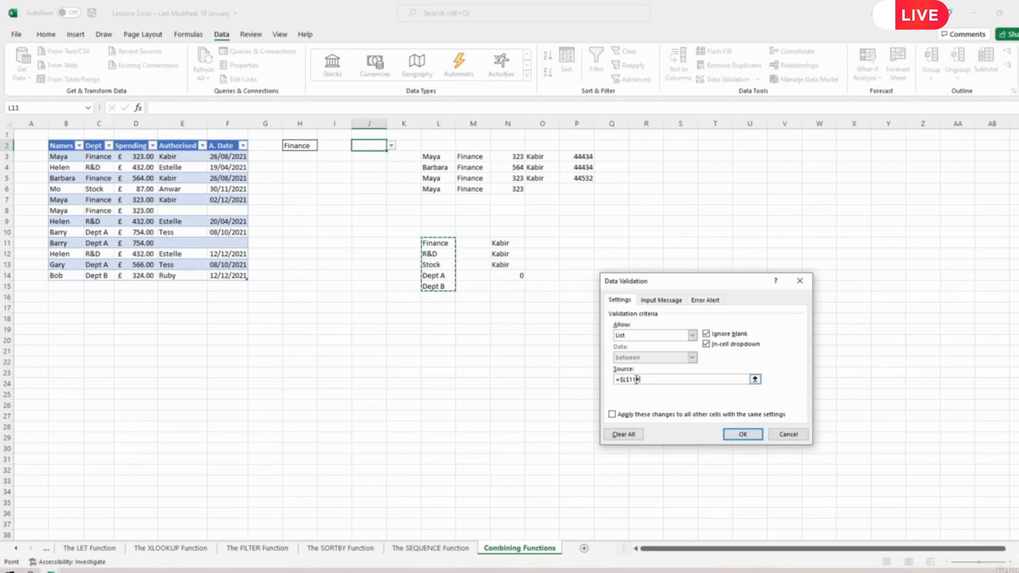
click(755, 381)
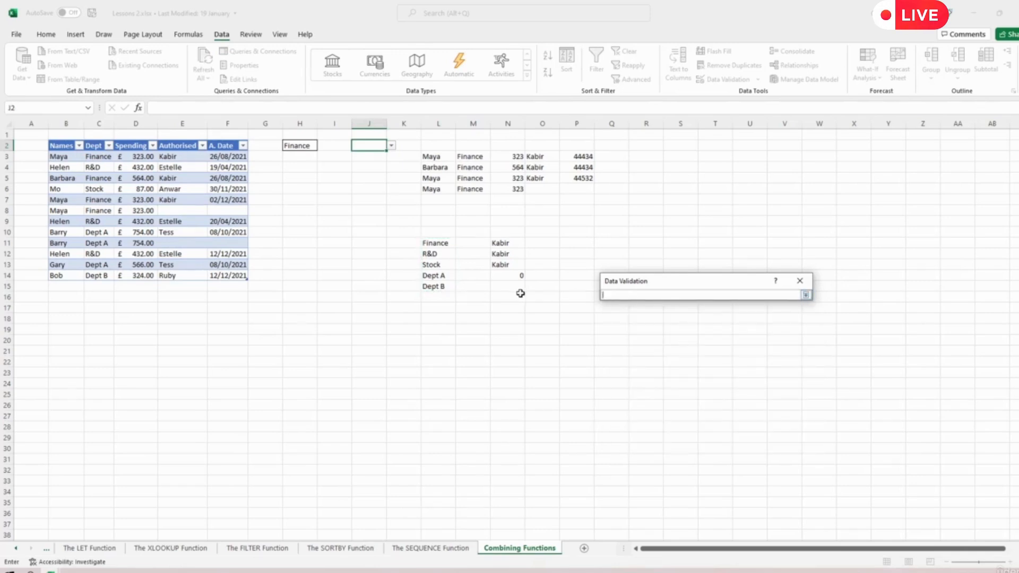
click(509, 244)
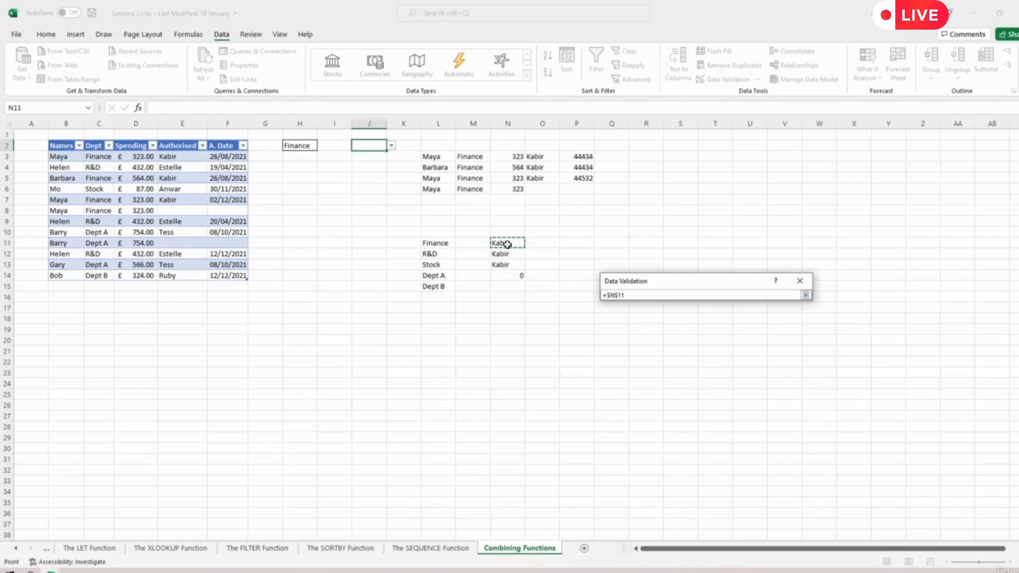
text(#)
key(Return)
click(739, 432)
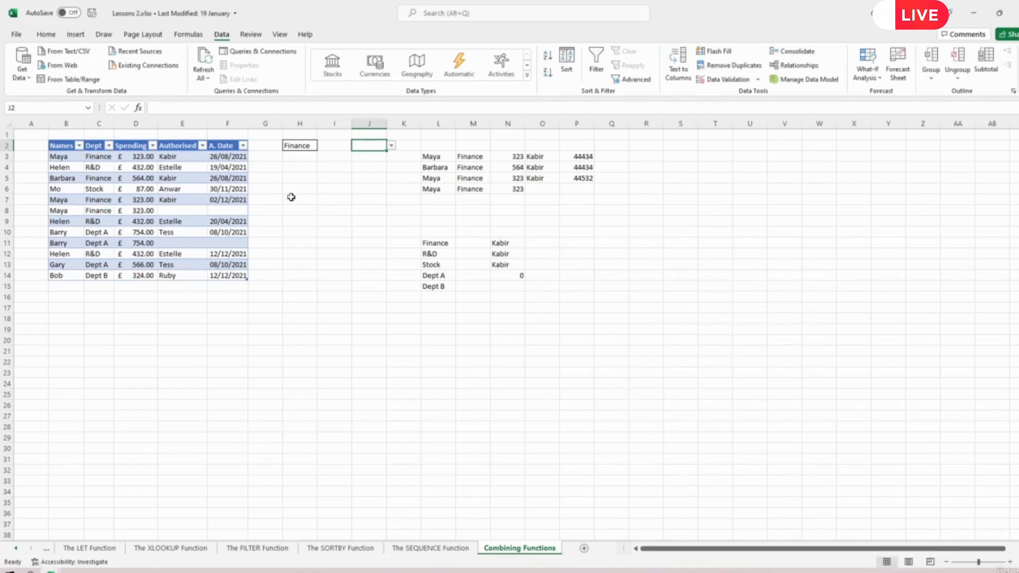
Check J2's dropdown choices for Finance, then set H2 to R&D and check them again
click(392, 146)
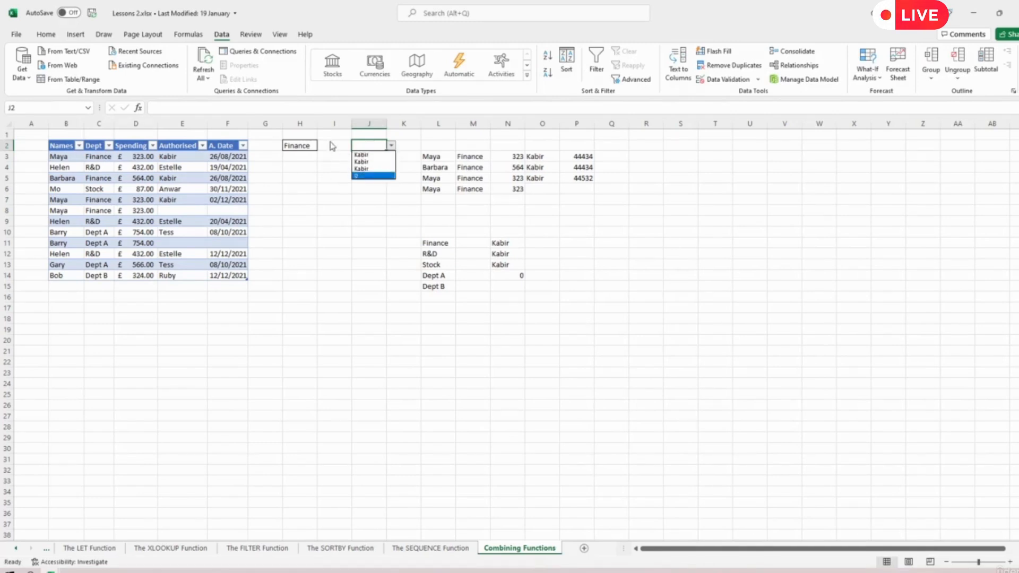
key(Escape)
click(300, 145)
click(322, 146)
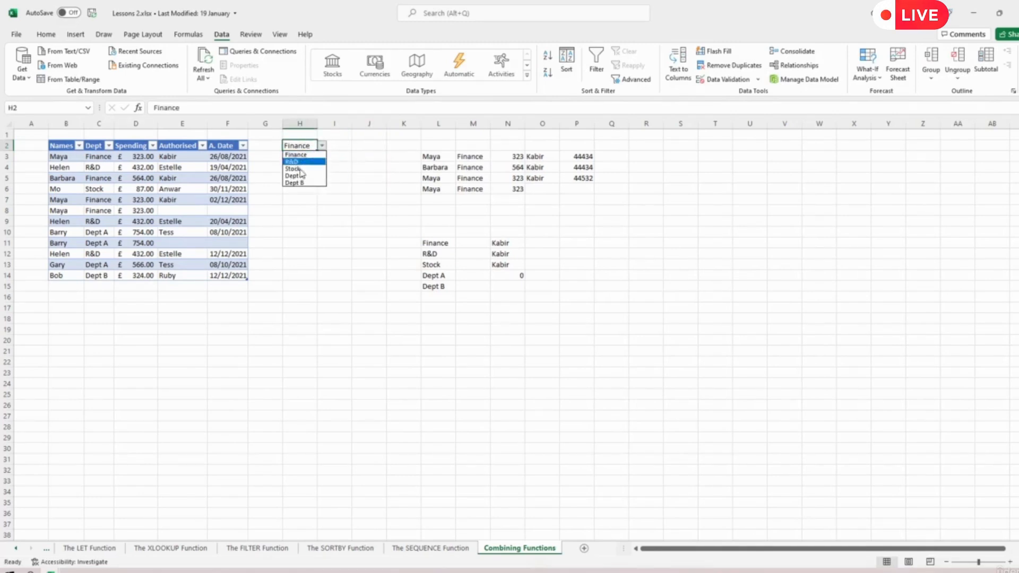
click(296, 162)
click(361, 148)
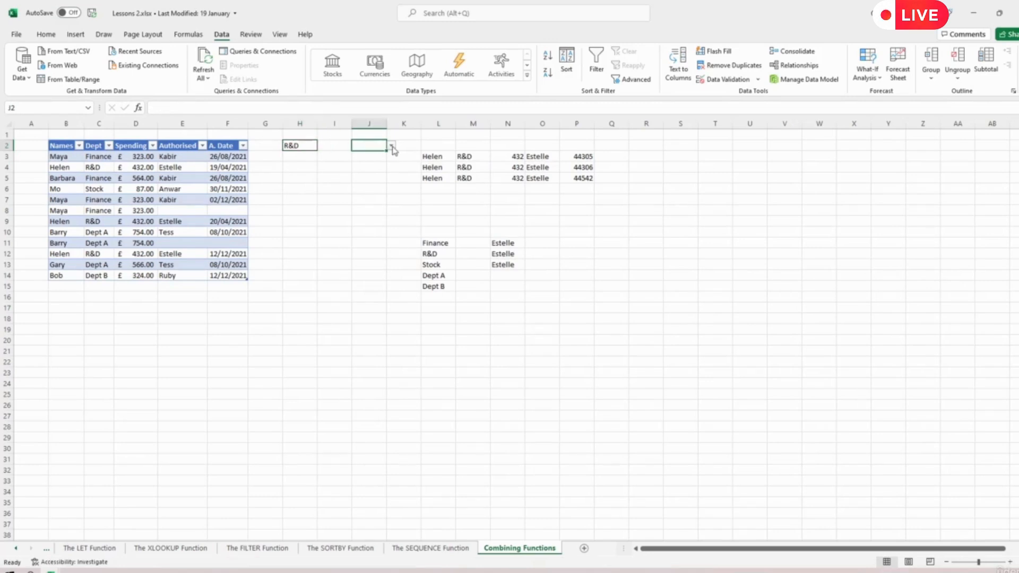
click(393, 147)
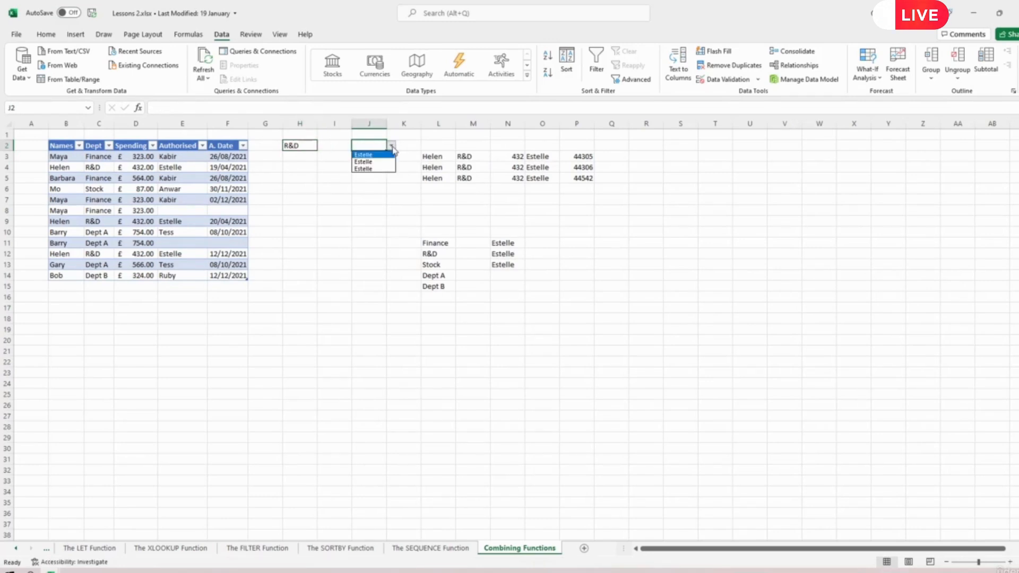
key(Escape)
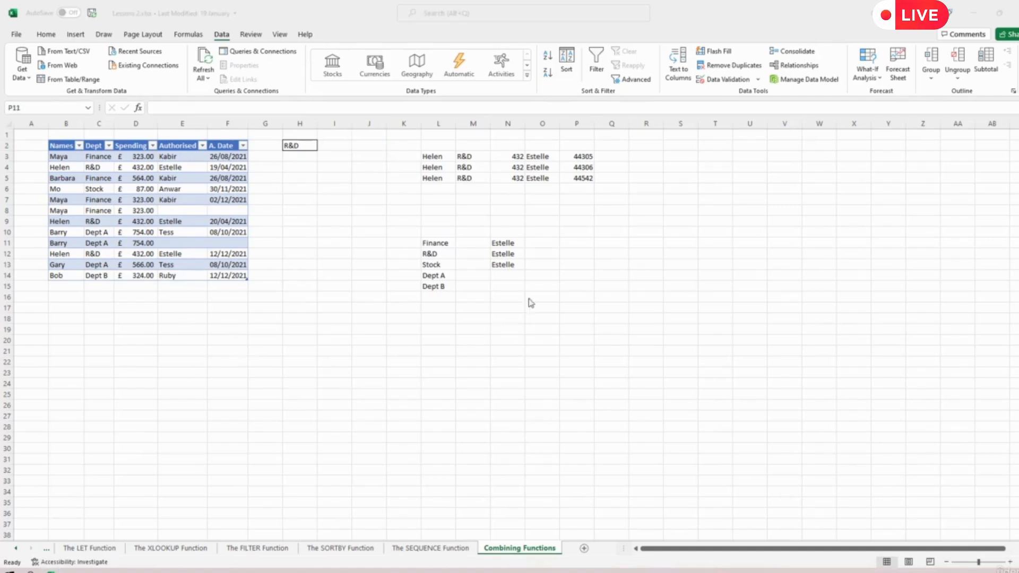
Enter the formula =UNIQUE(N11#) in P11 to remove duplicates from the spilled authoriser list
click(571, 242)
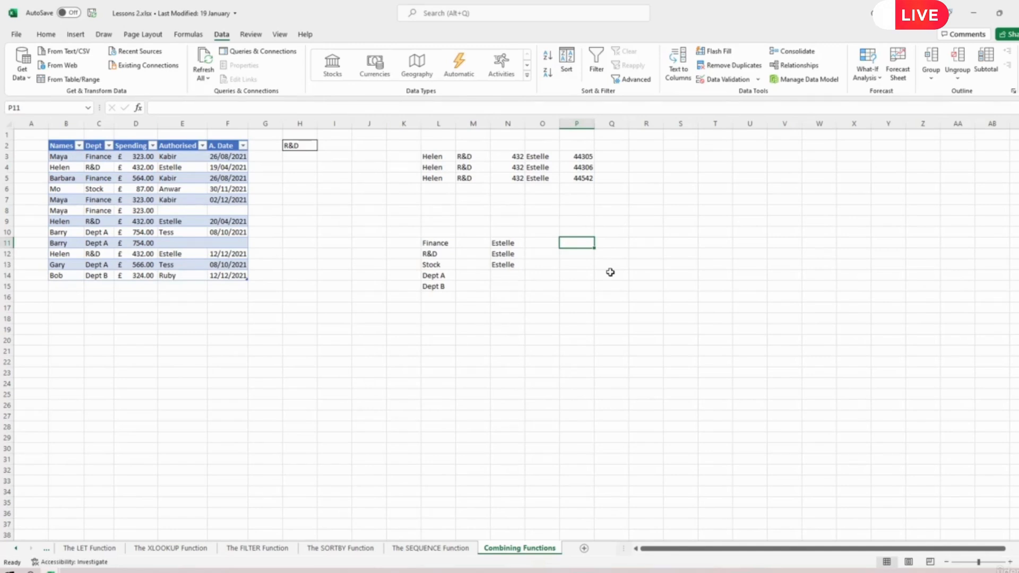
click(511, 256)
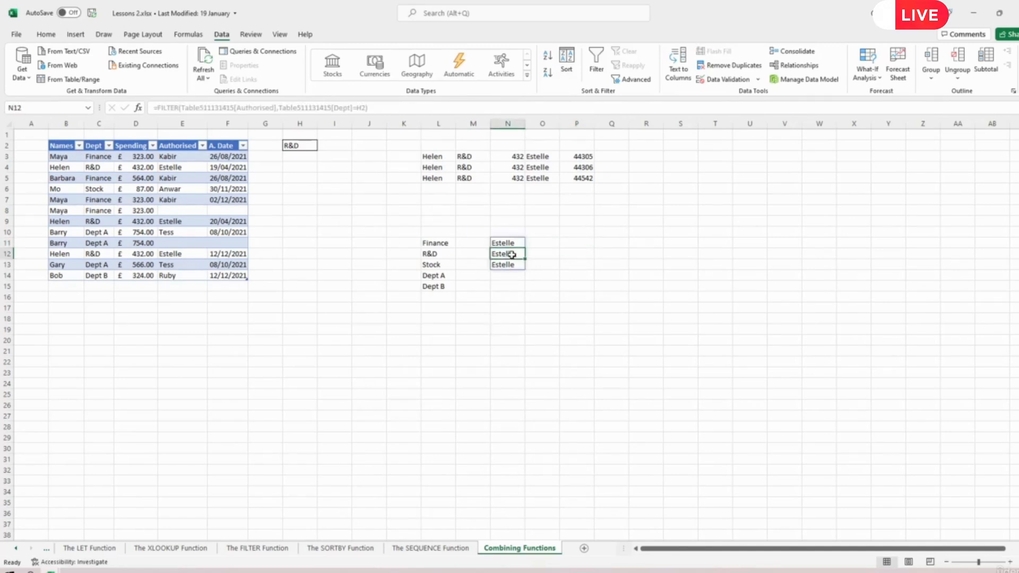
click(442, 257)
click(576, 242)
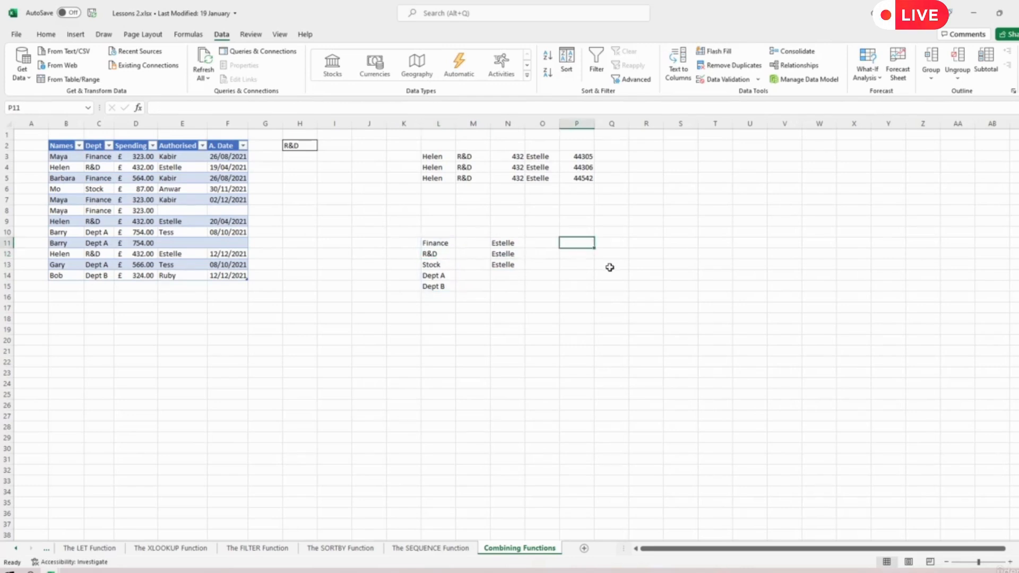
text(=uniqu)
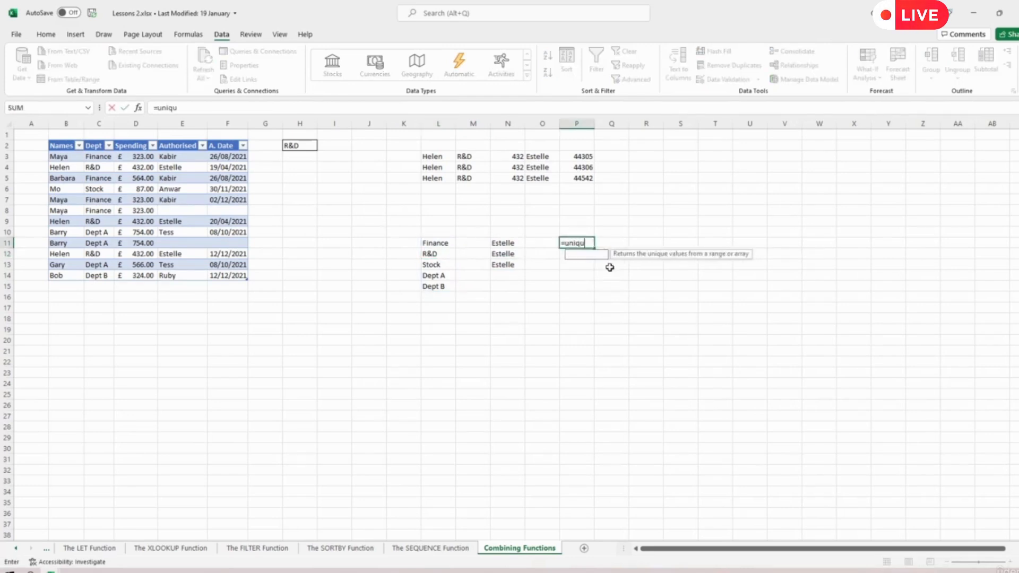
text(e()
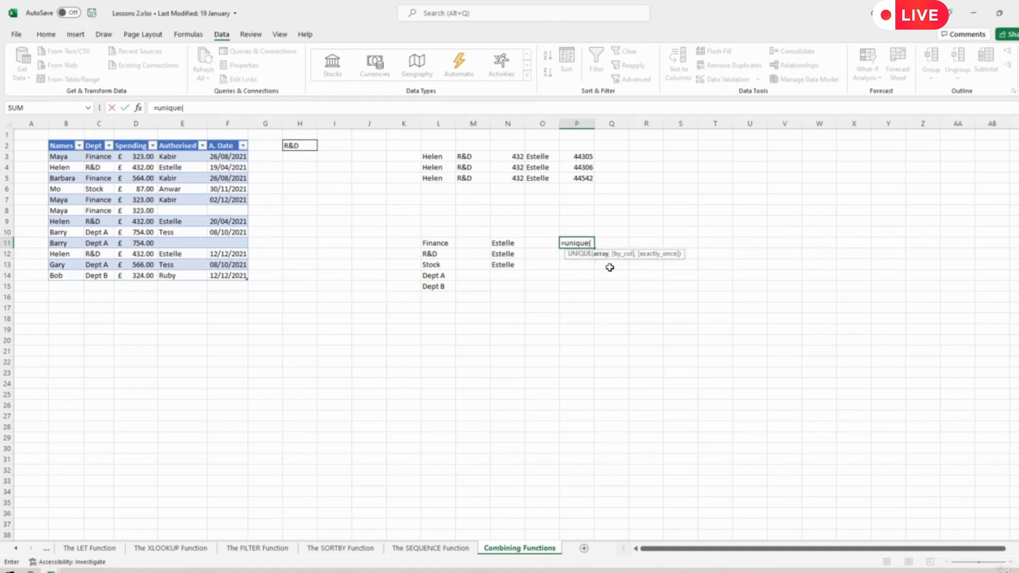
click(501, 243)
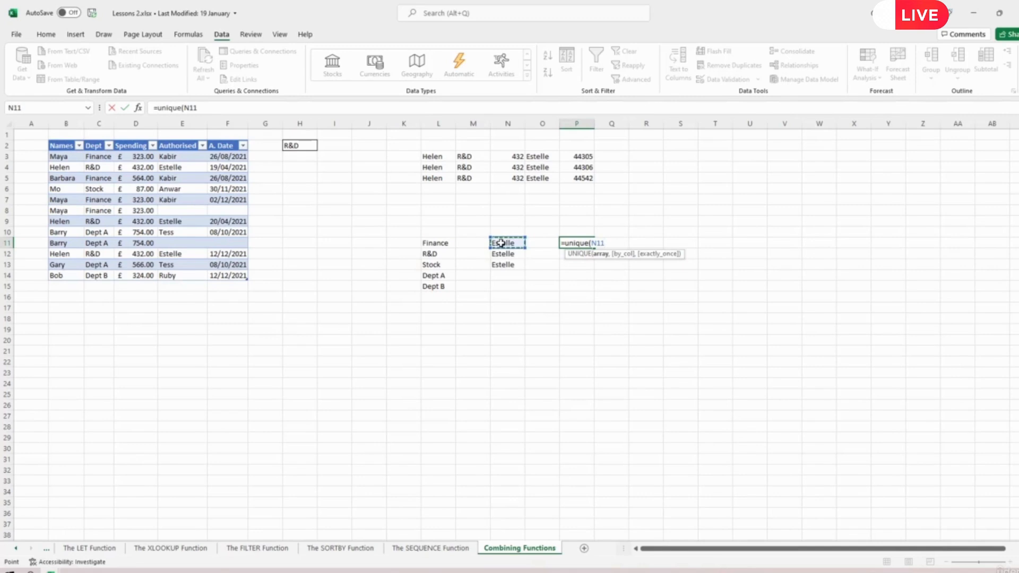
text(#)
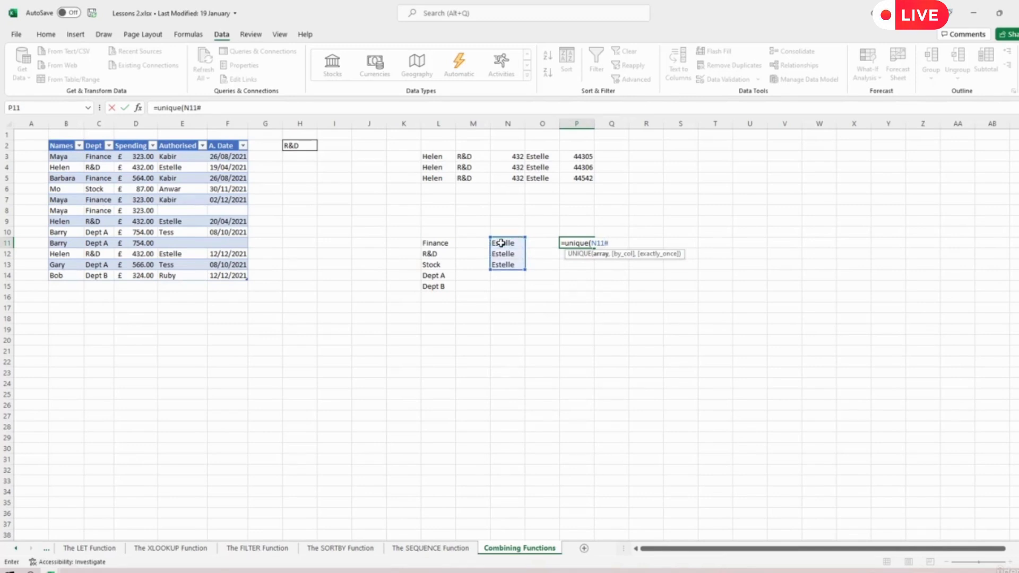
text())
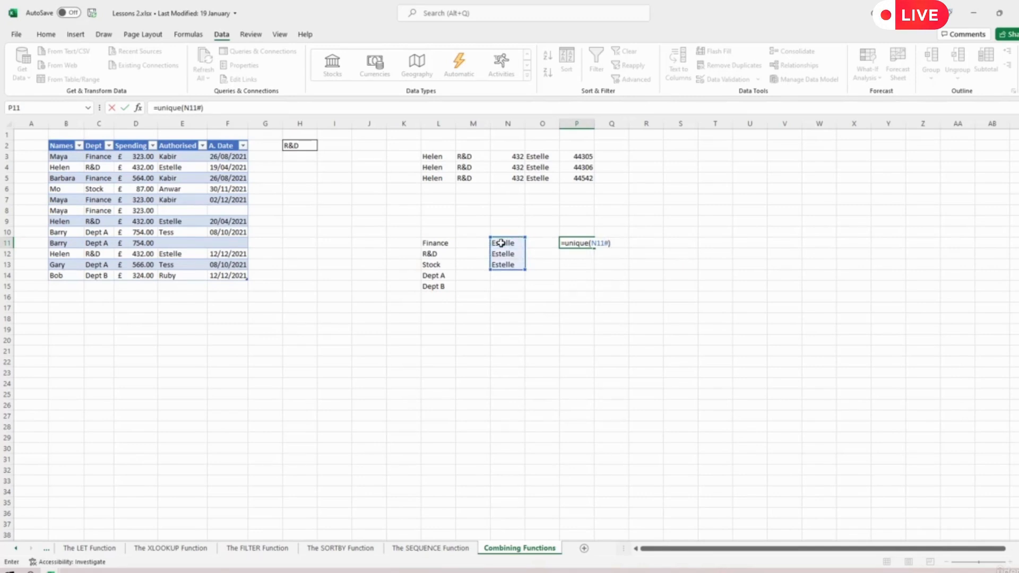
key(Return)
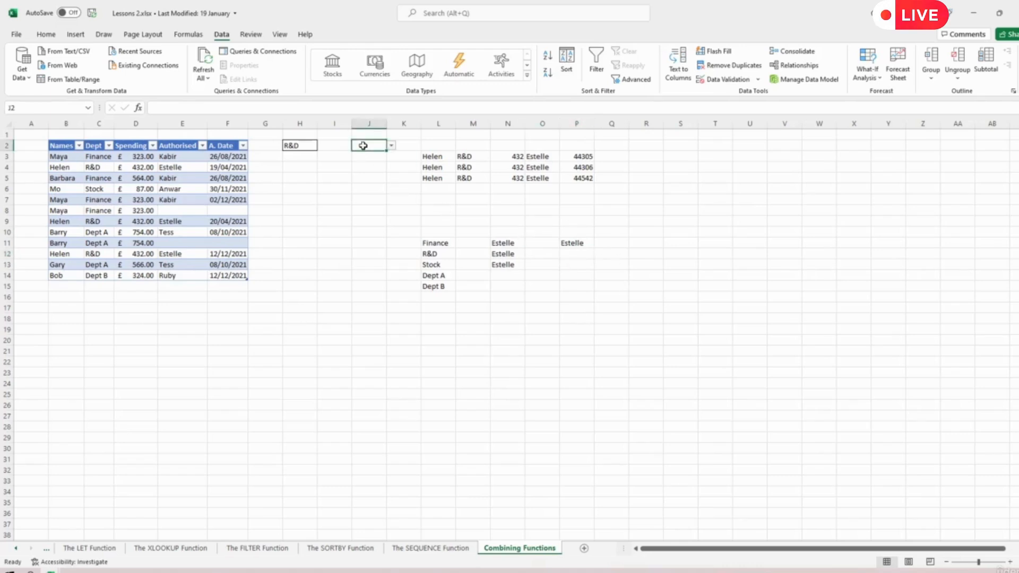
Change J2's list validation source to the spilled unique authoriser range =$P$11# and apply it
click(738, 80)
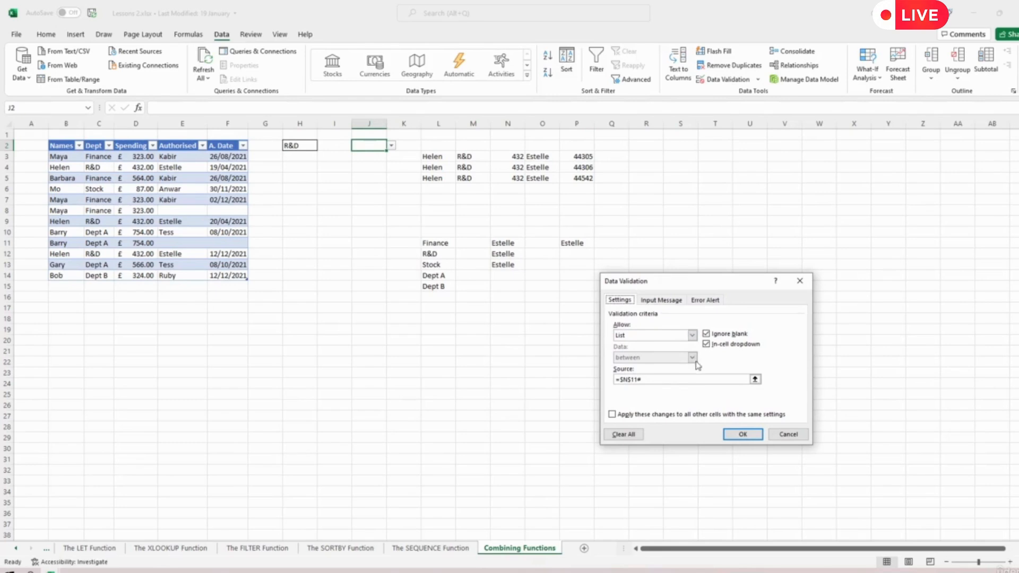
click(755, 379)
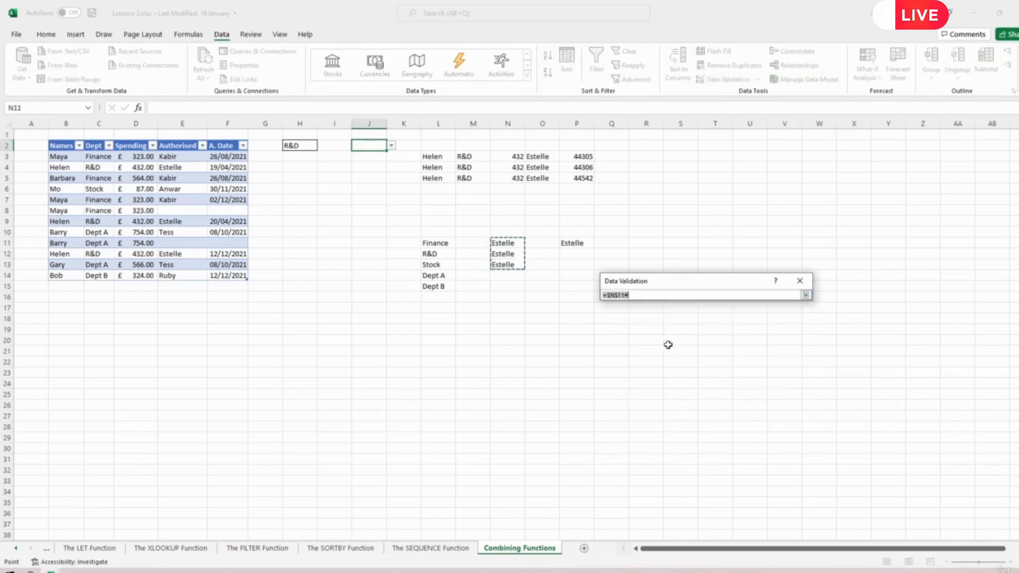
click(566, 241)
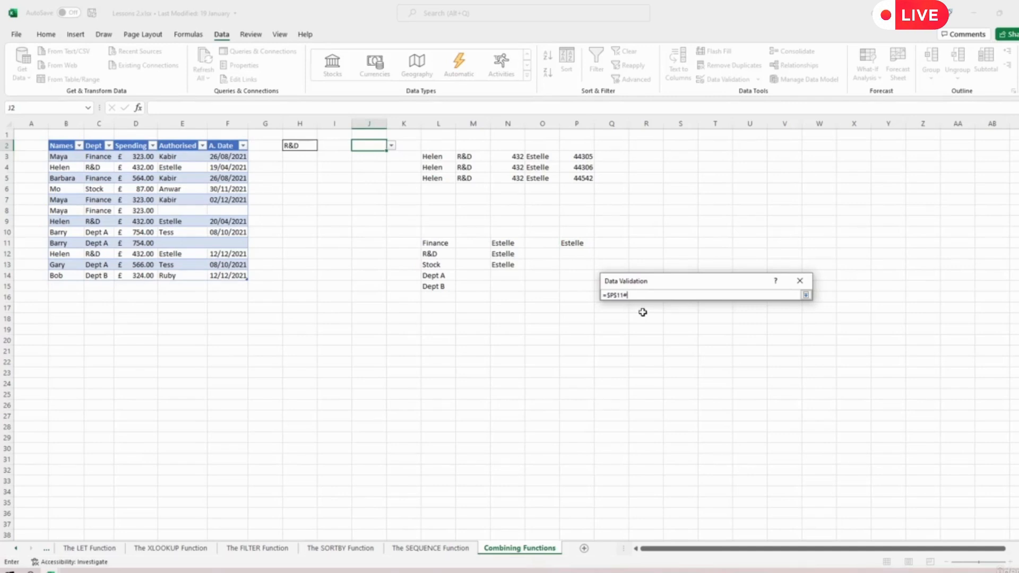
key(Return)
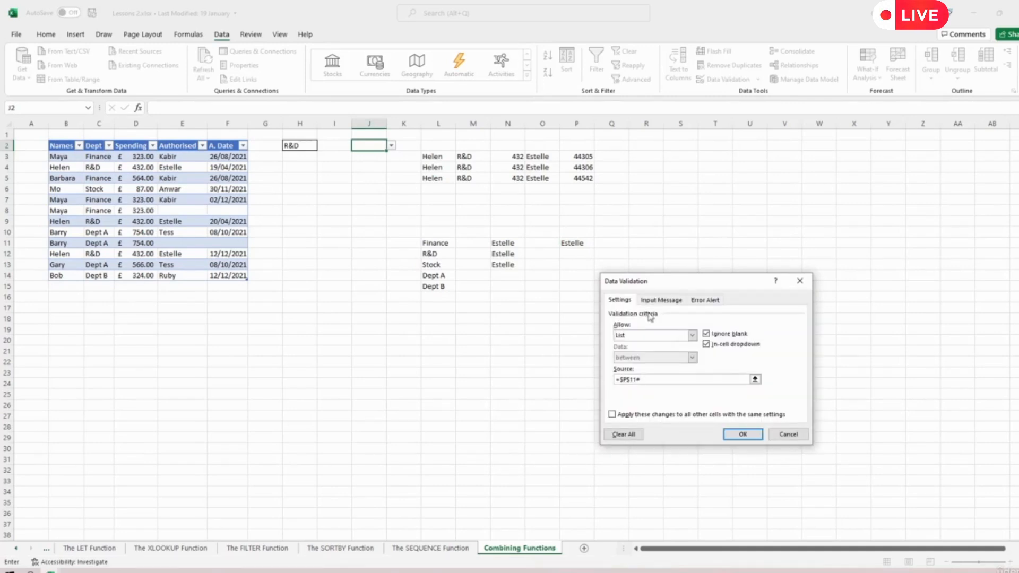
click(754, 435)
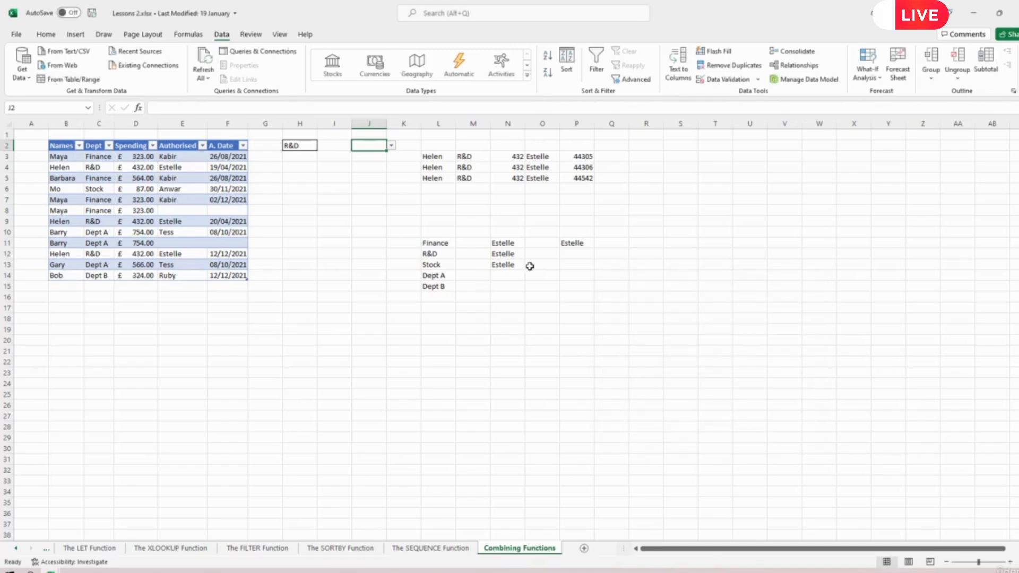
Set H2 to Stock and check the authoriser choices offered in J2's dropdown
click(308, 145)
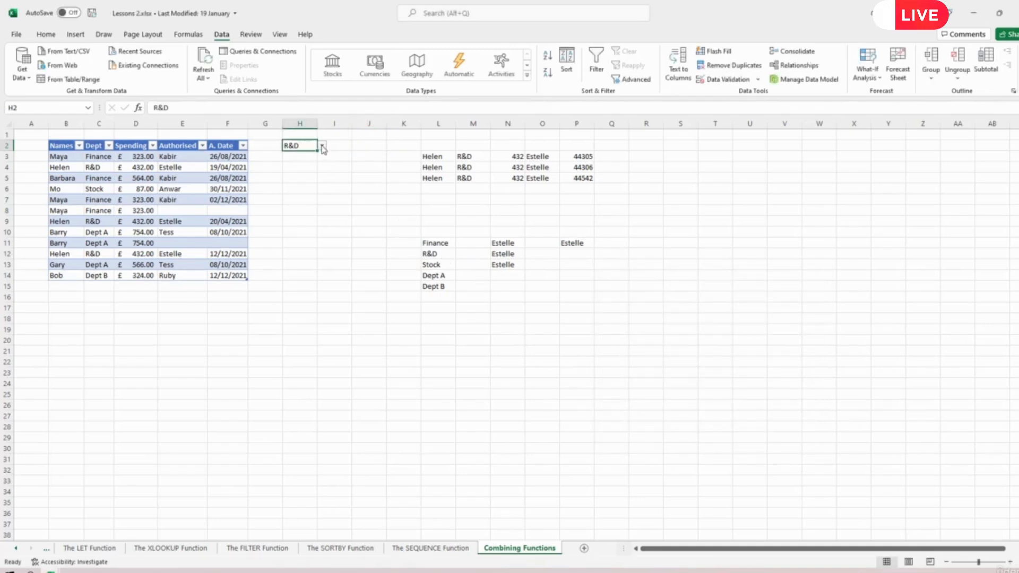
click(322, 145)
click(296, 170)
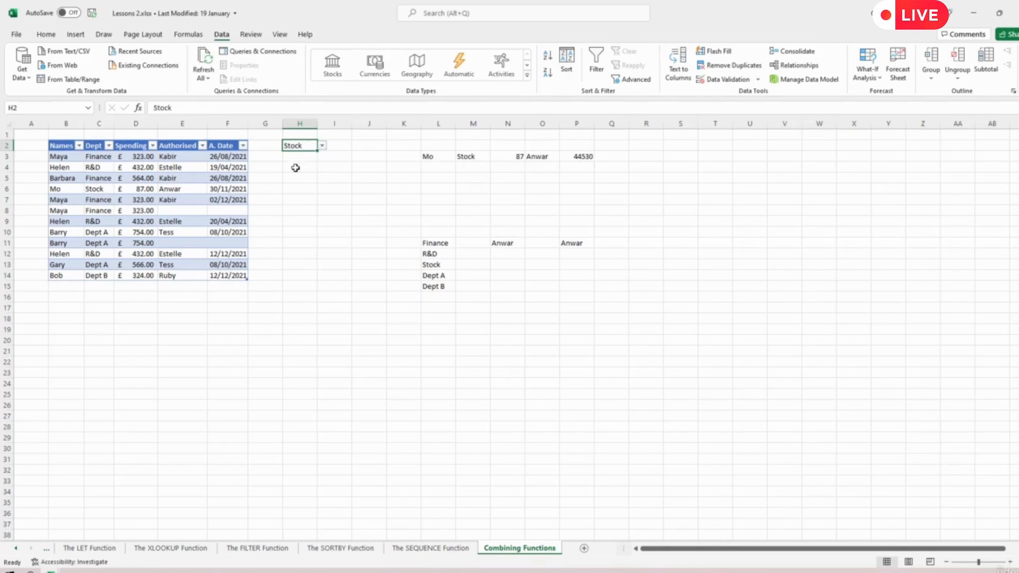
click(358, 145)
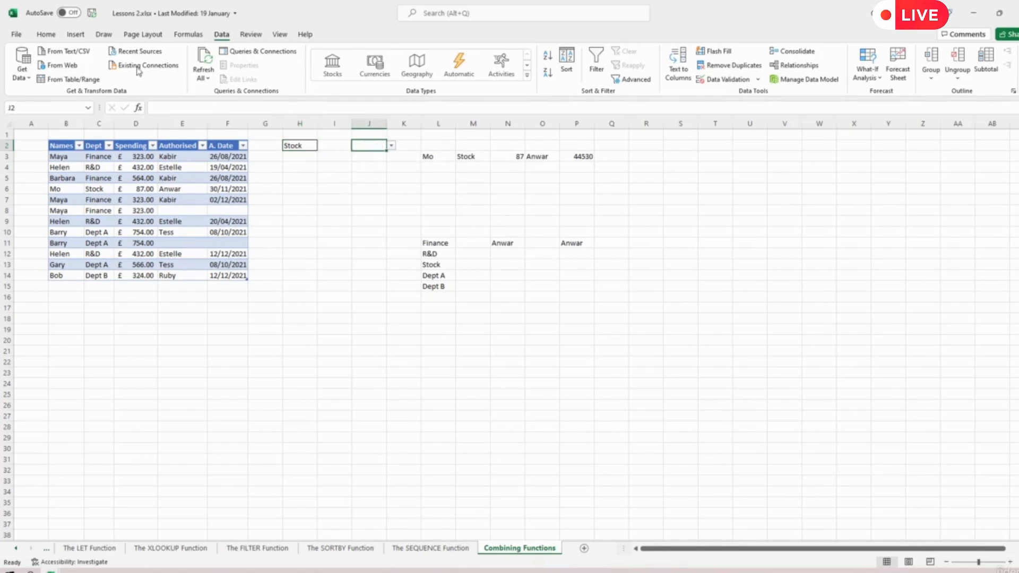
click(46, 35)
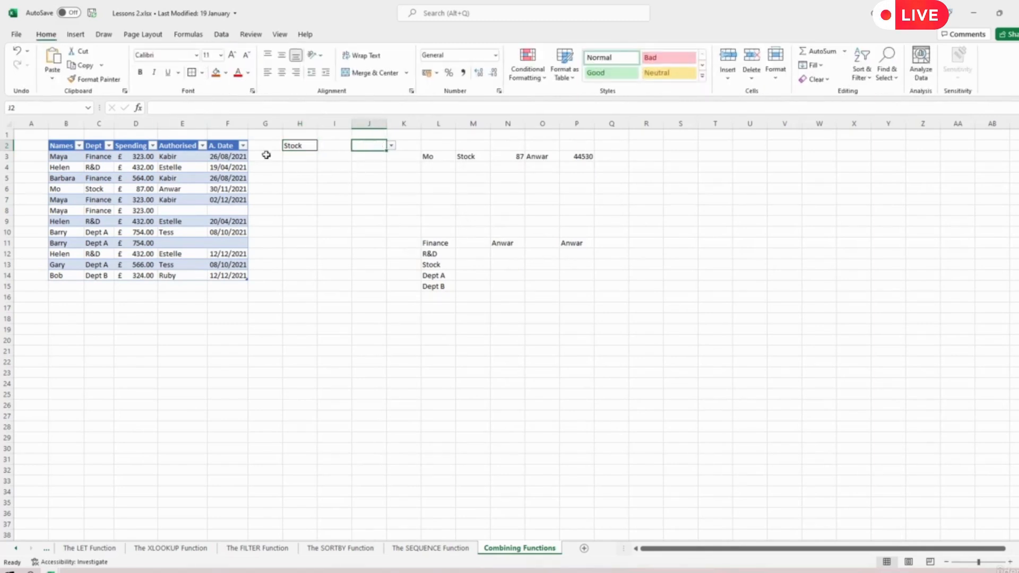
click(392, 146)
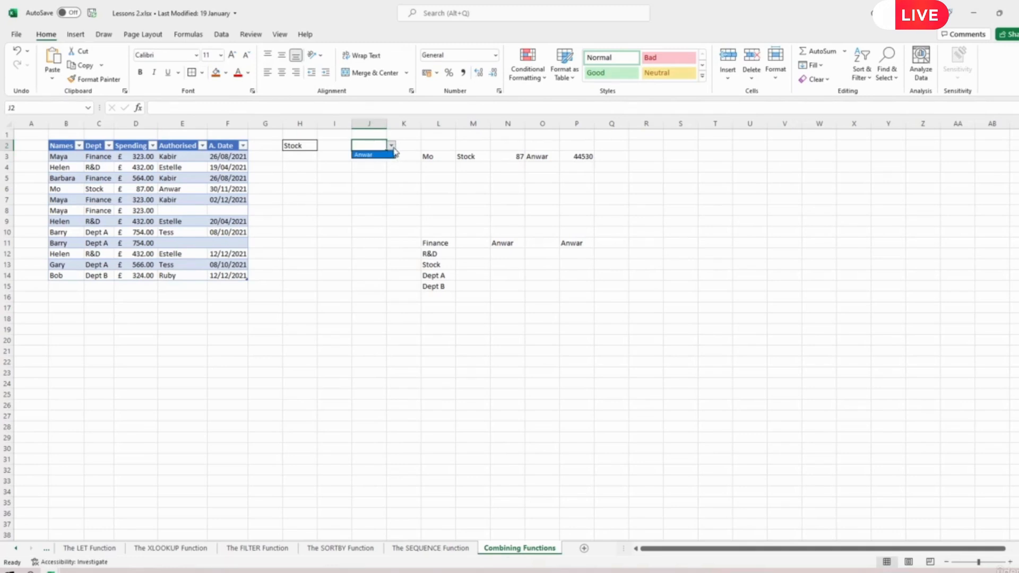
click(312, 171)
Set H2 to Finance and check the authoriser choices offered in J2's dropdown
click(308, 146)
click(322, 146)
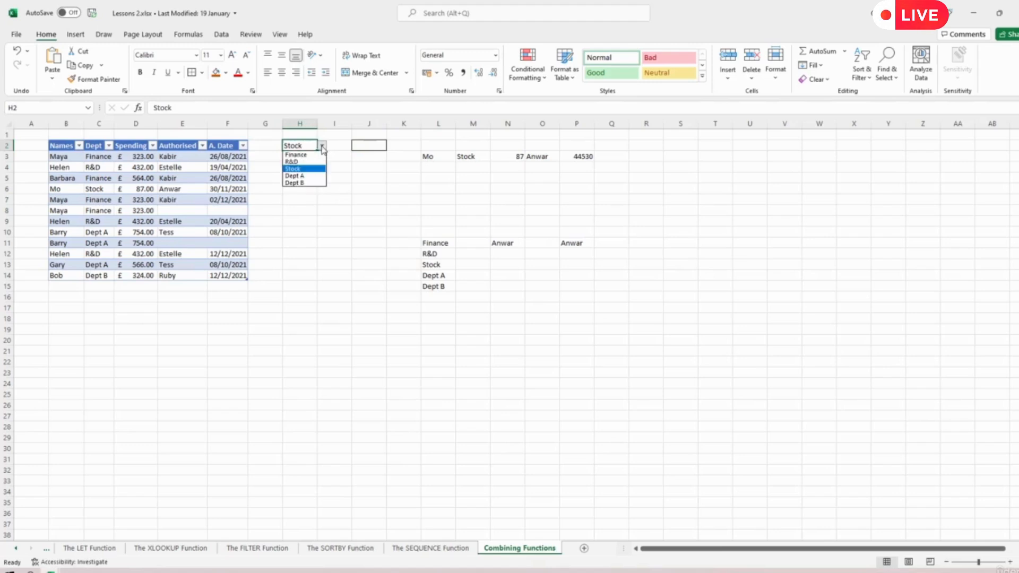
click(296, 155)
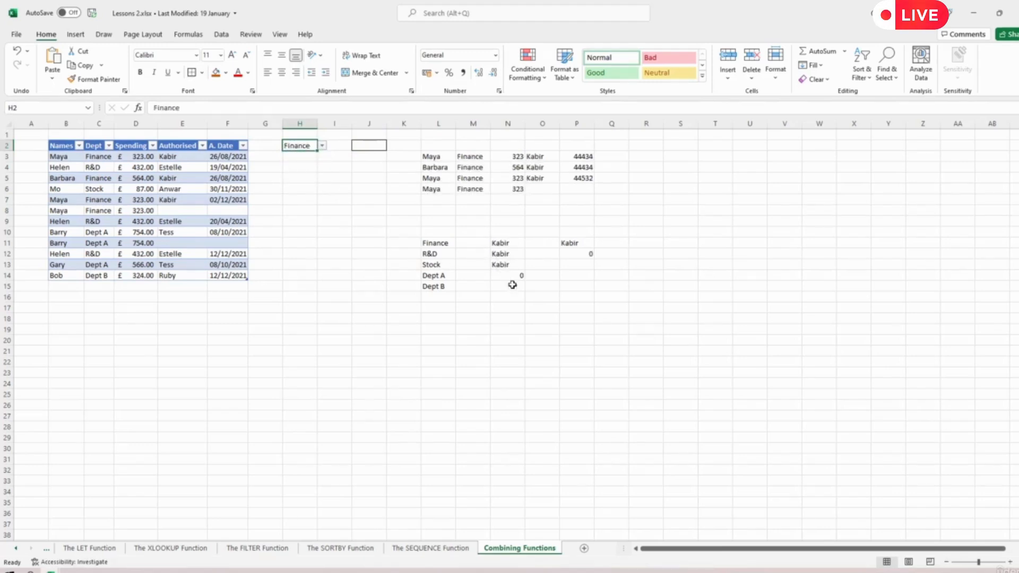
click(368, 146)
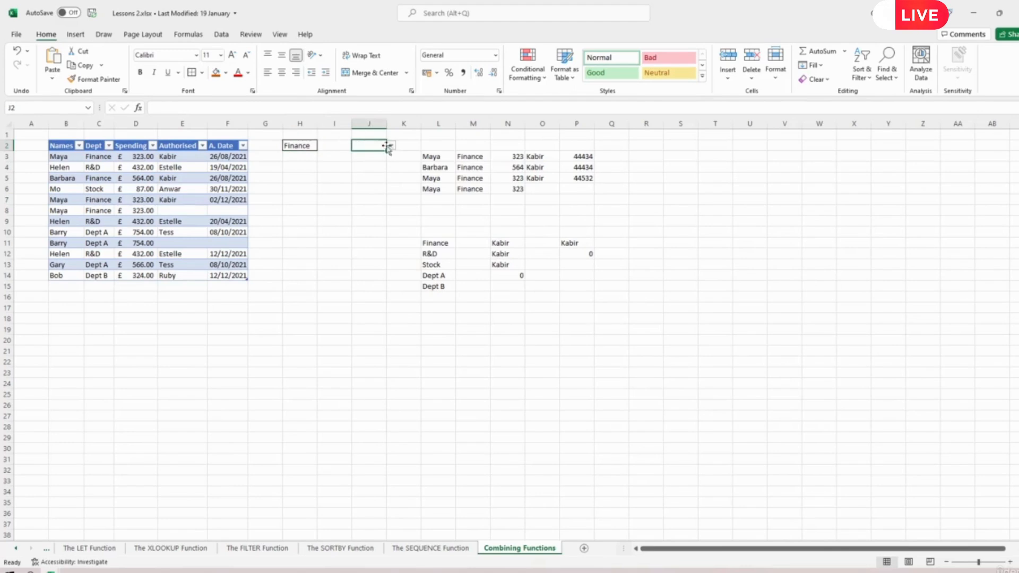
click(391, 146)
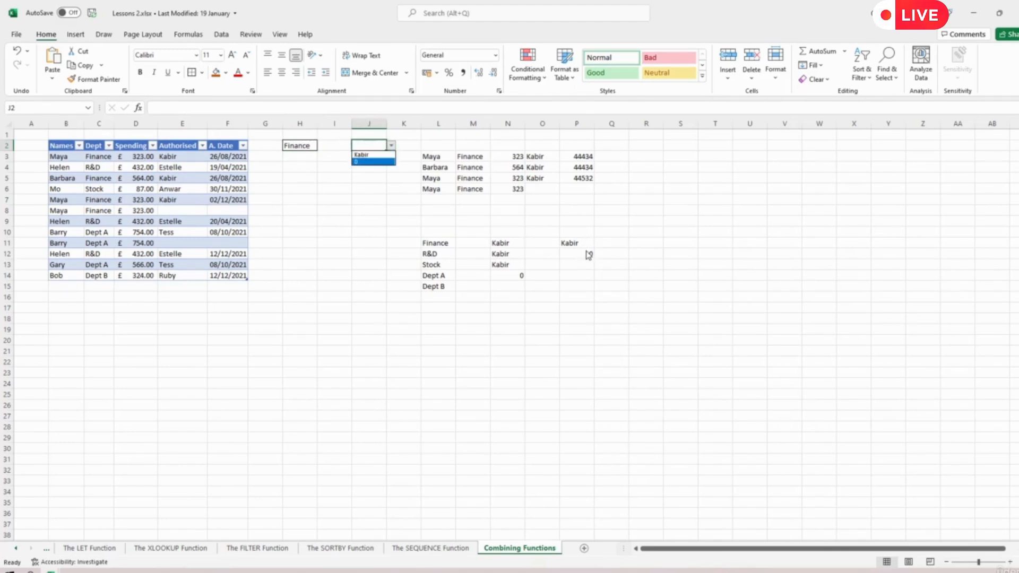
key(Escape)
Examine the formulas behind the unique authoriser list, the LET results and the department list, plus H2's dropdown choices
click(589, 255)
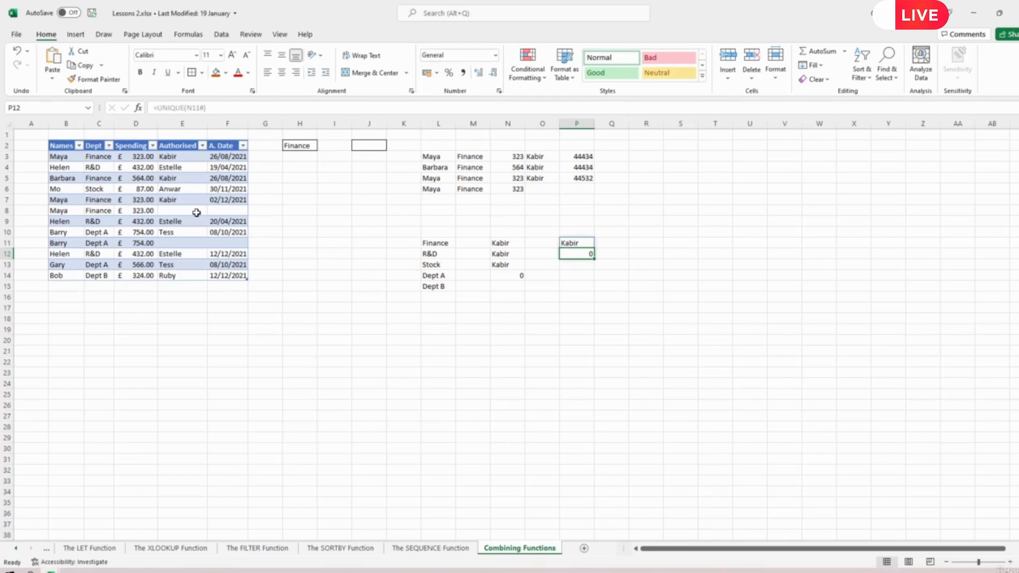
click(540, 190)
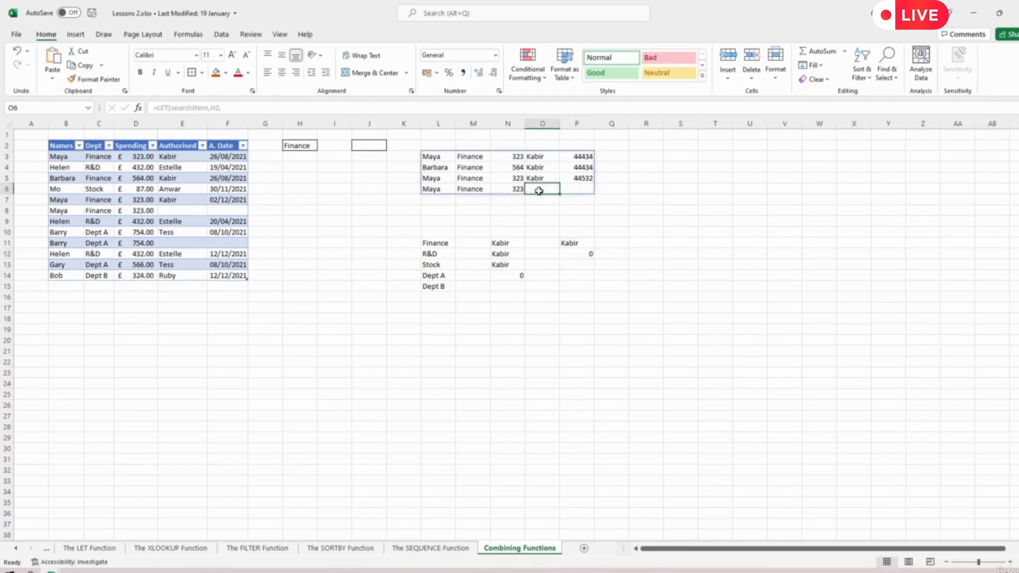
click(440, 156)
click(645, 285)
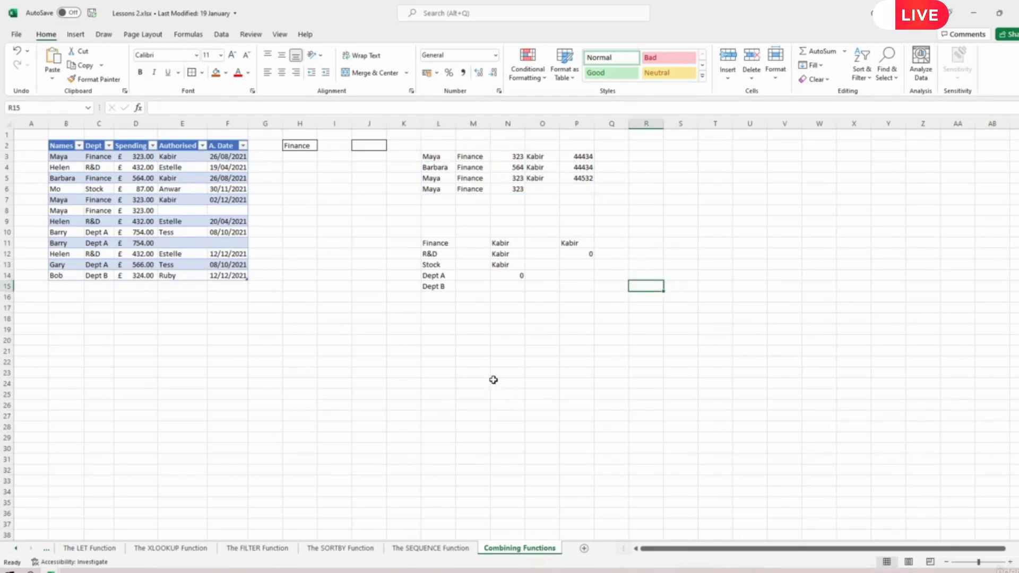
click(431, 243)
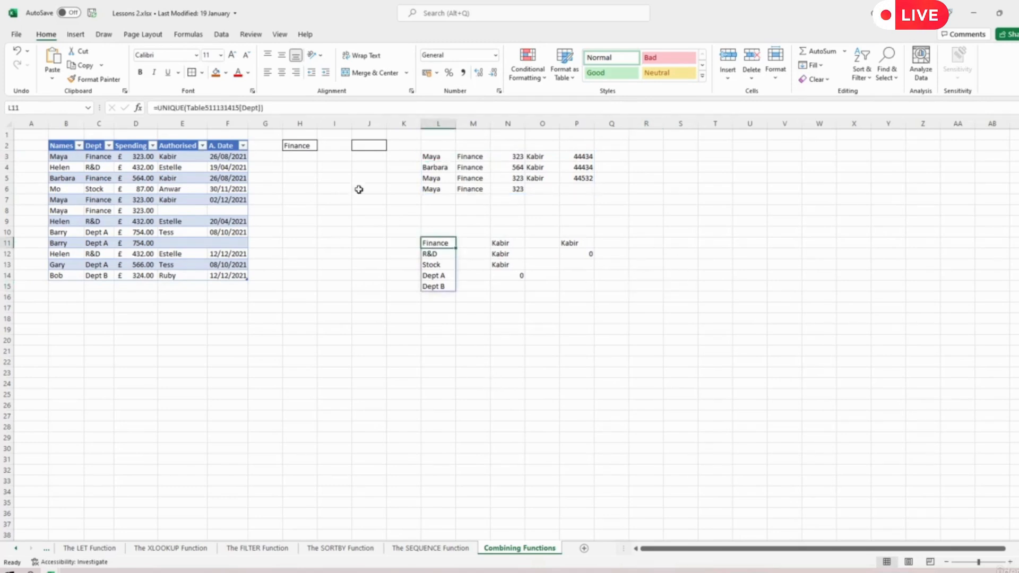
click(311, 148)
click(322, 146)
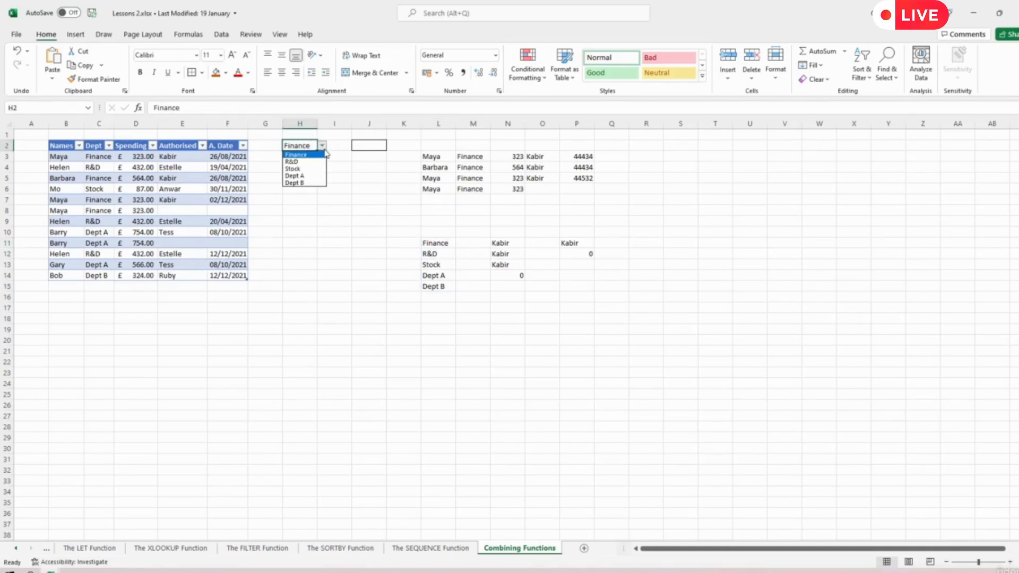
click(381, 147)
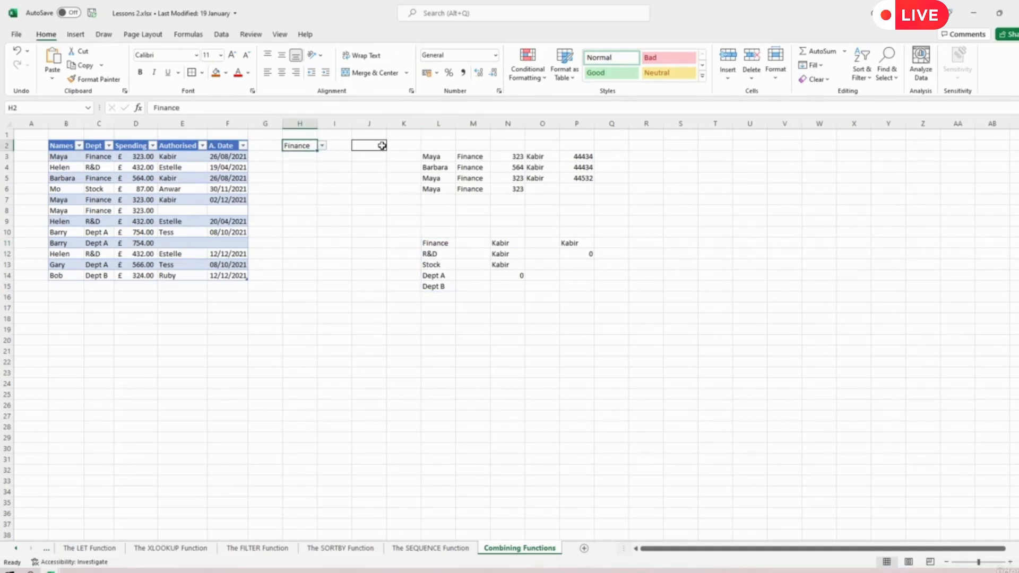